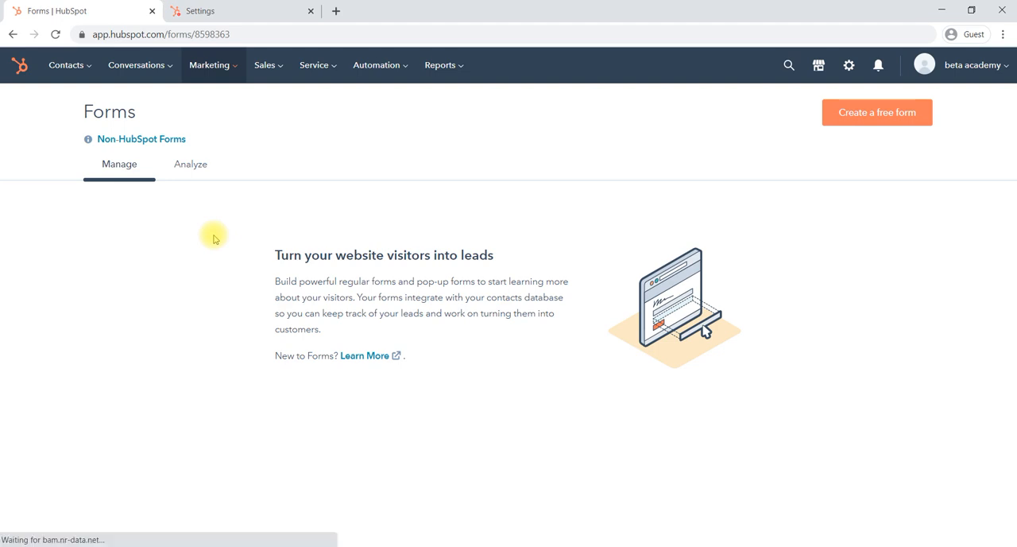
# Step: Create a new free form of the Pop-up box type and continue to its editor
pyautogui.click(862, 120)
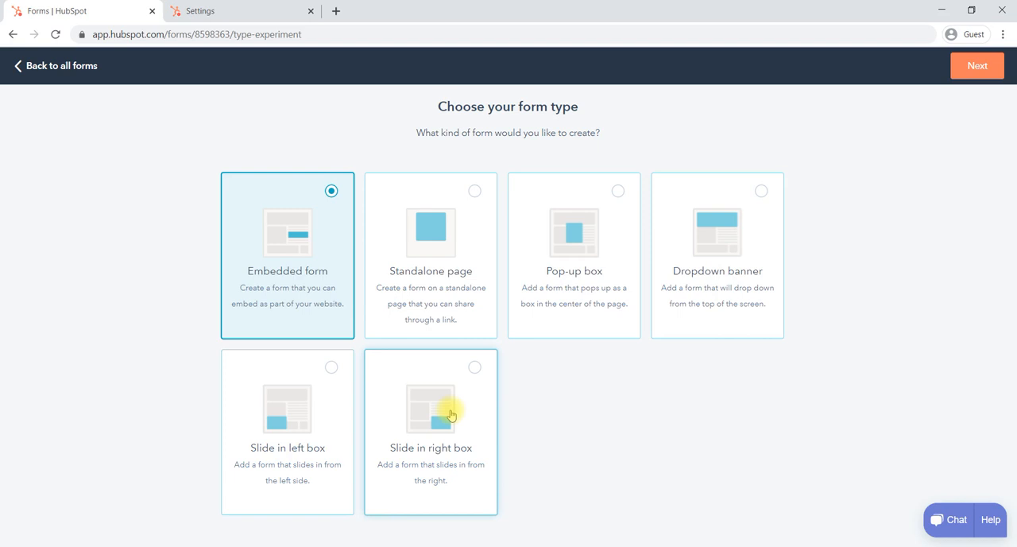
pyautogui.click(574, 255)
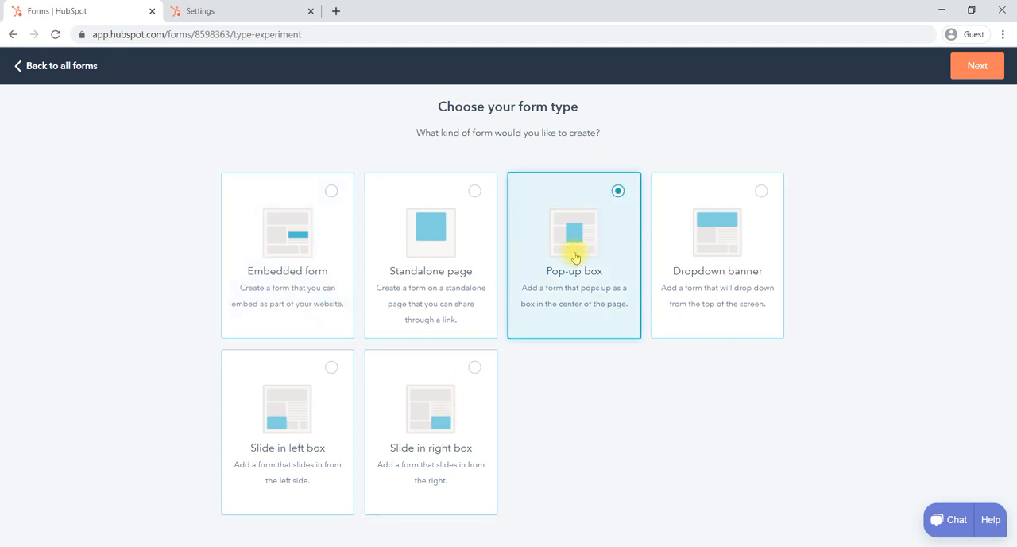
pyautogui.click(961, 75)
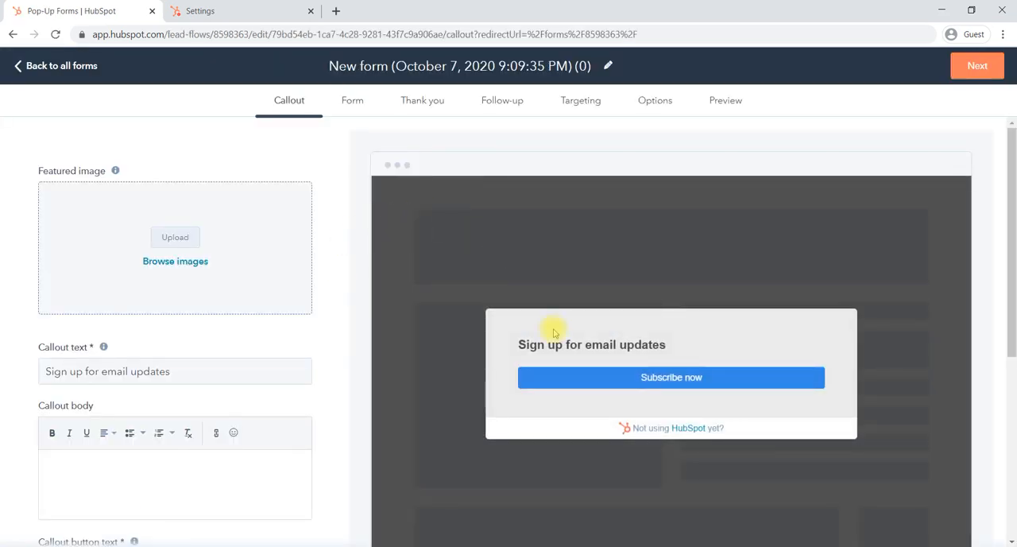
# Step: Enter "we are happy to get you in touch" as the callout body of the pop-up
pyautogui.scroll(-1, 554, 333)
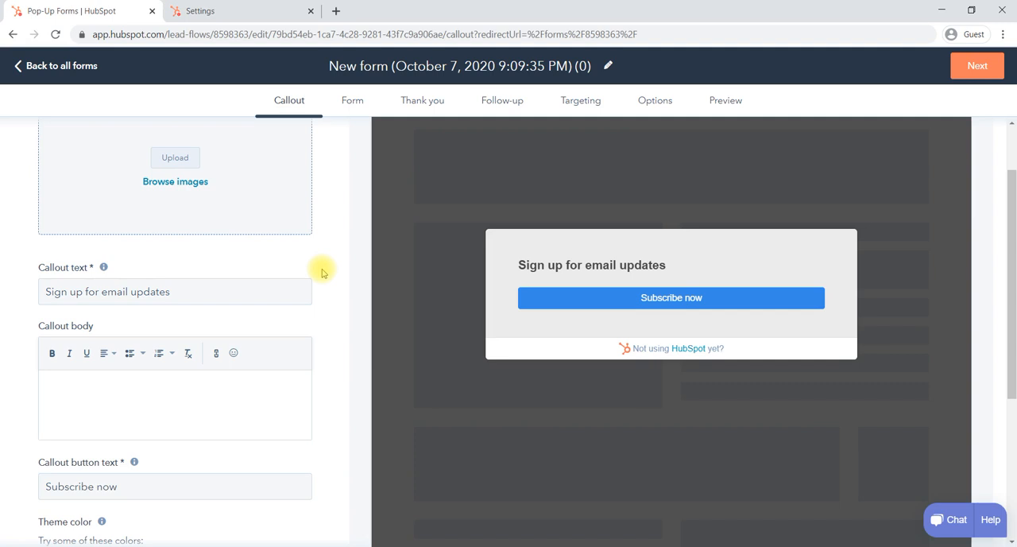
pyautogui.click(110, 292)
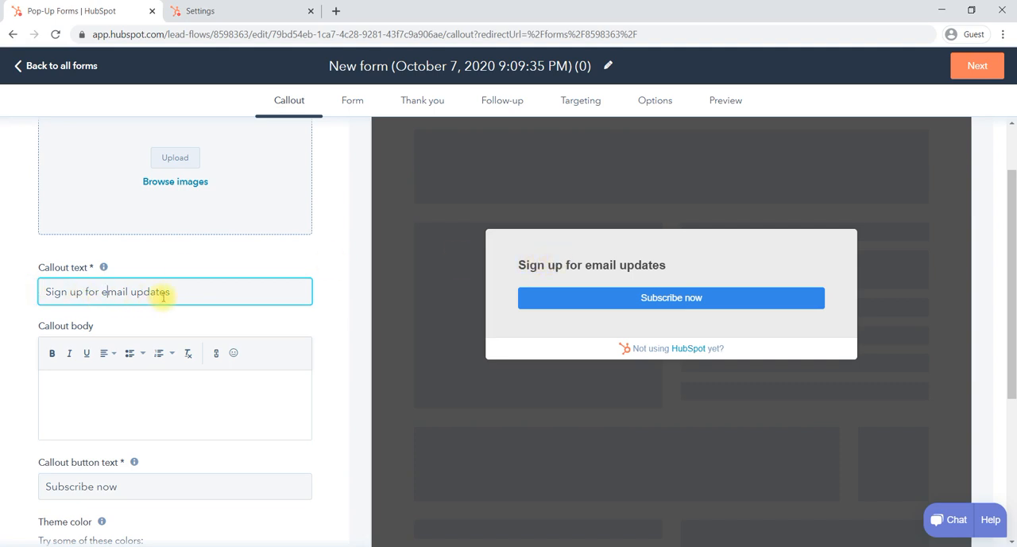
pyautogui.scroll(-1, 163, 296)
pyautogui.click(125, 347)
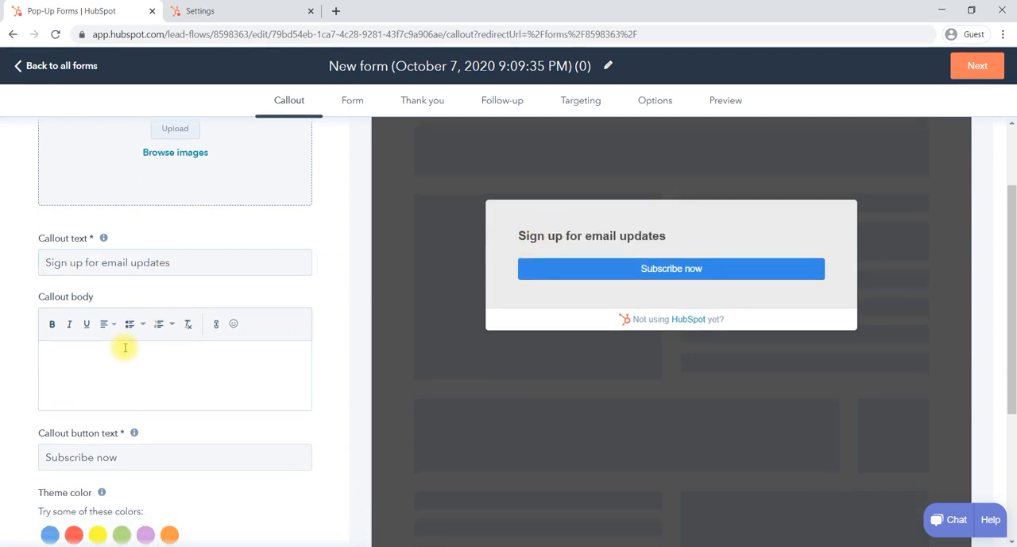
pyautogui.write('we ')
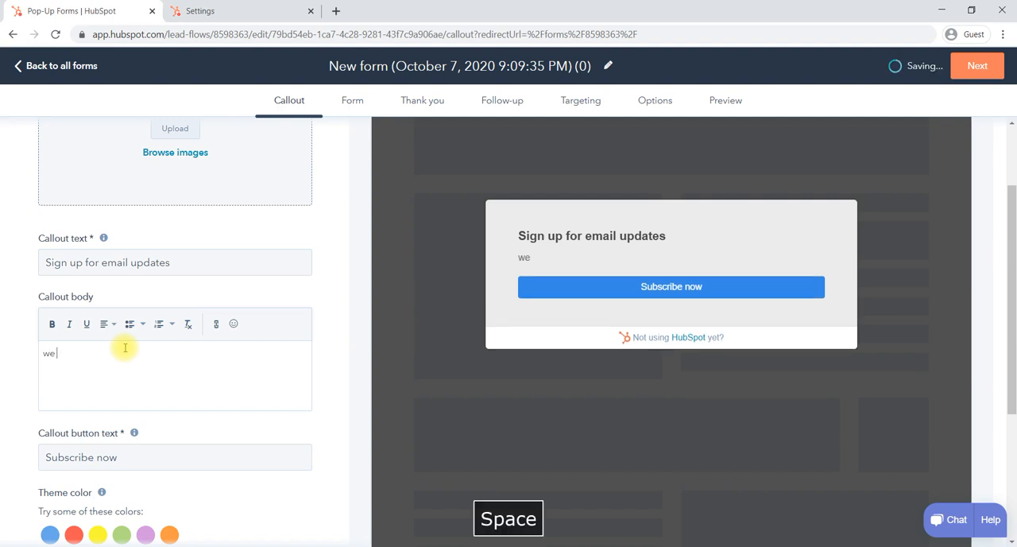
pyautogui.write('are happy to get')
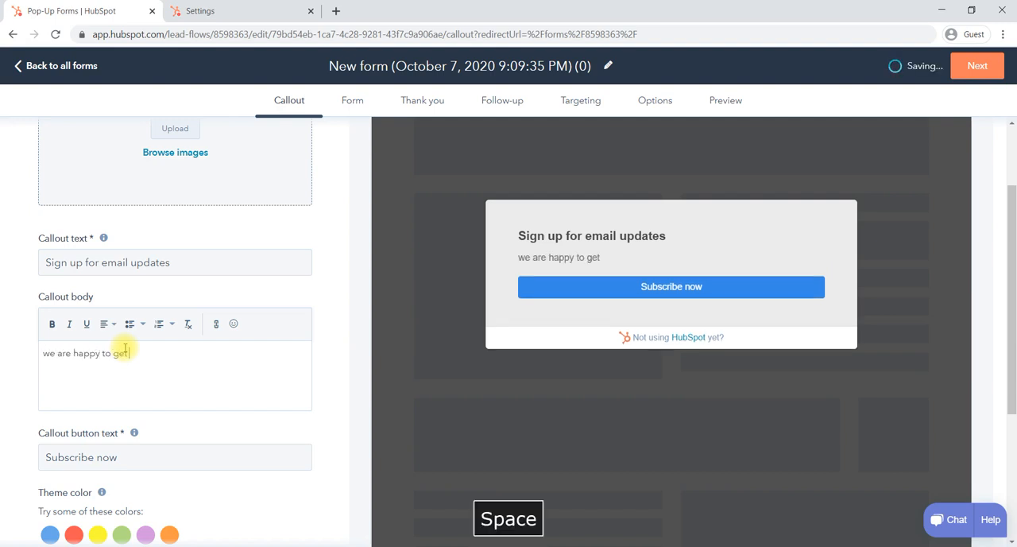
pyautogui.write(' you in ')
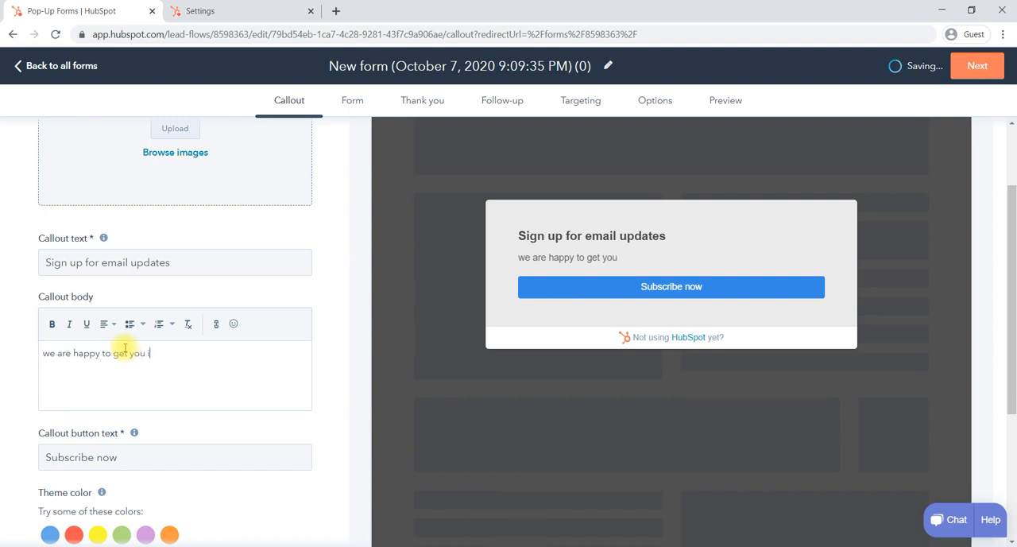
pyautogui.write('touch')
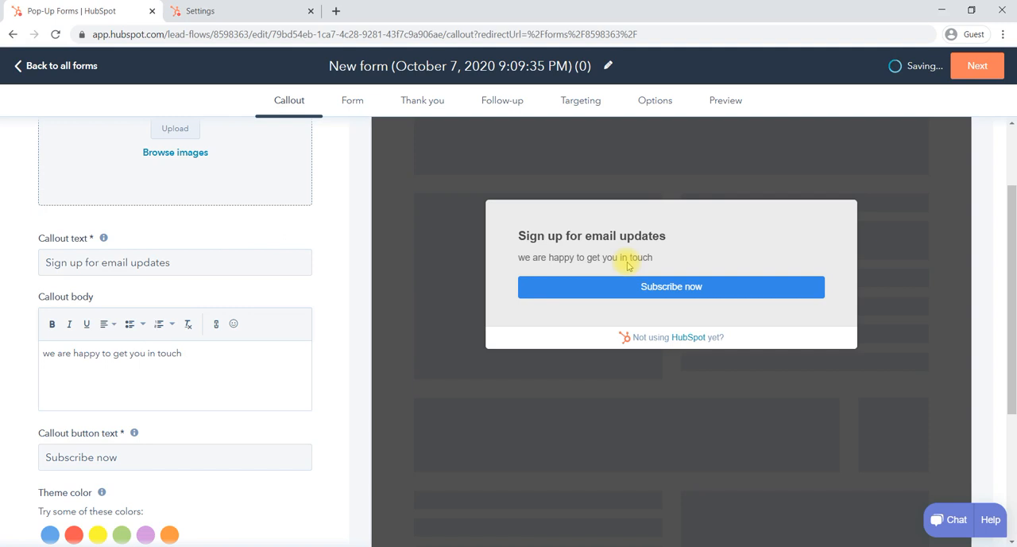
# Step: Set the callout's theme color to the red preset FF5550, keeping the callout button text as is
pyautogui.scroll(-1, 182, 409)
pyautogui.click(141, 407)
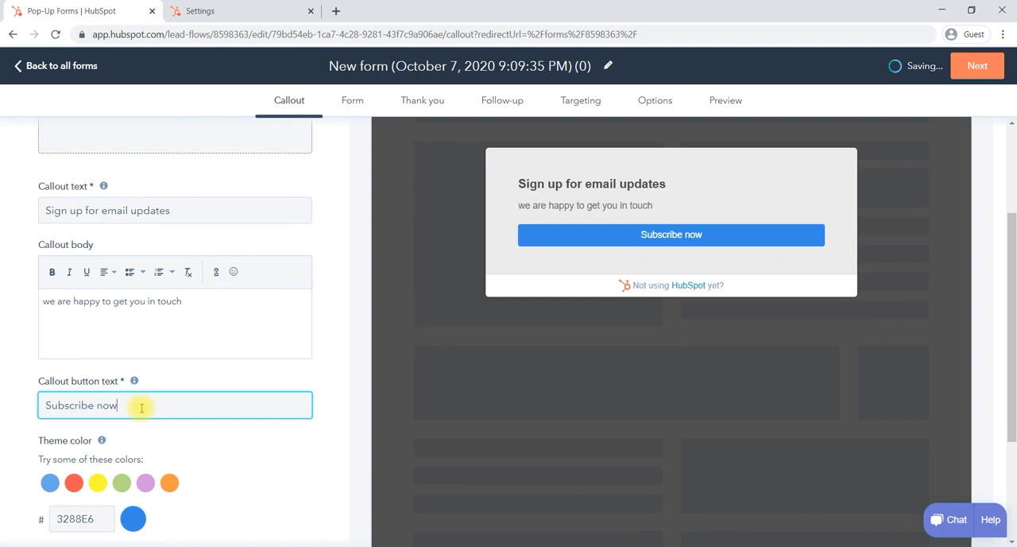
pyautogui.scroll(-2, 141, 407)
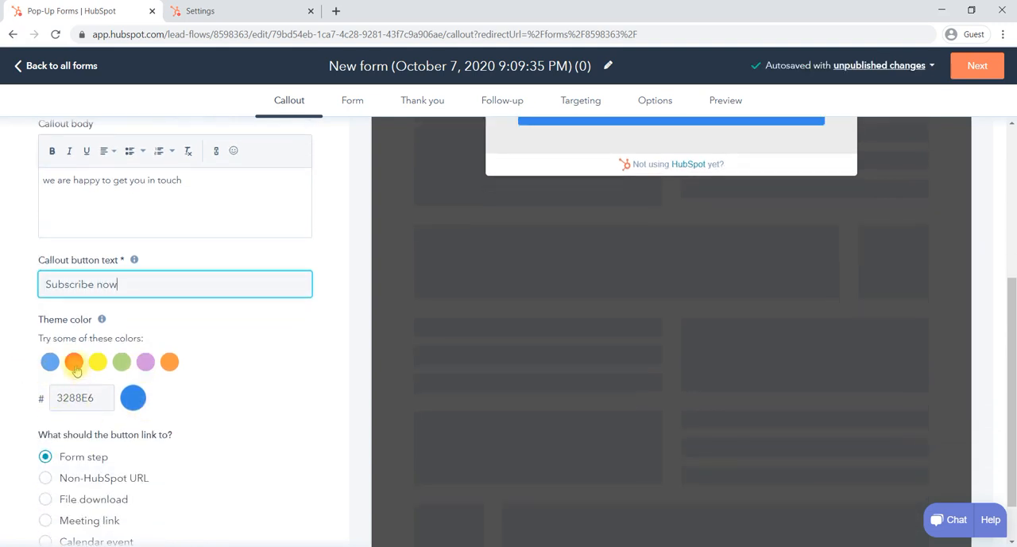
pyautogui.click(74, 363)
pyautogui.scroll(2, 209, 315)
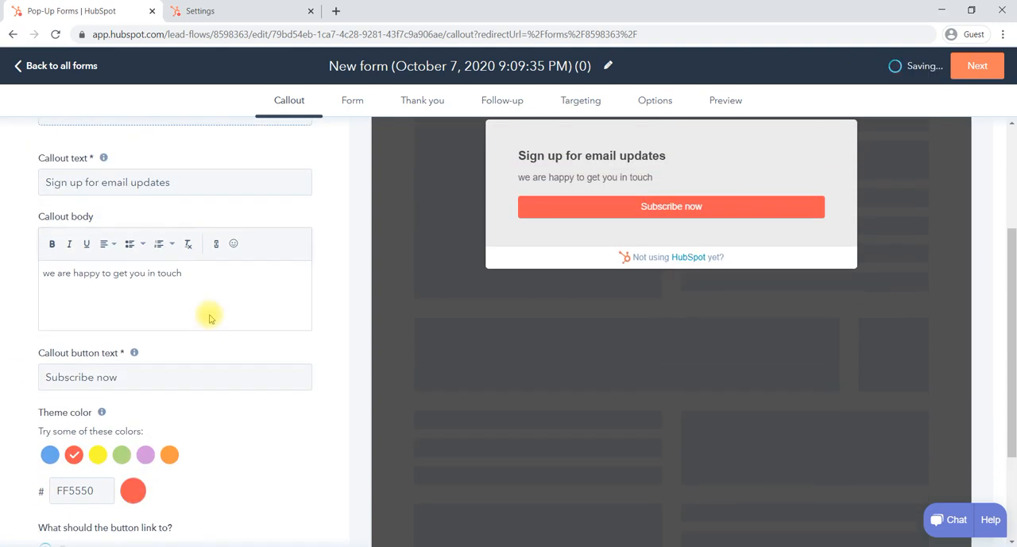
pyautogui.scroll(-3, 209, 318)
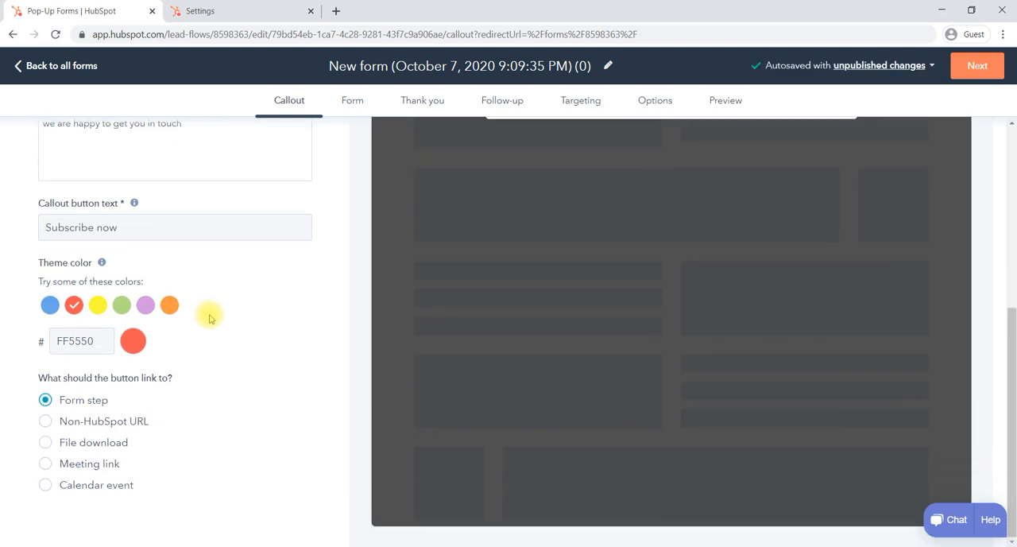
pyautogui.scroll(6, 330, 259)
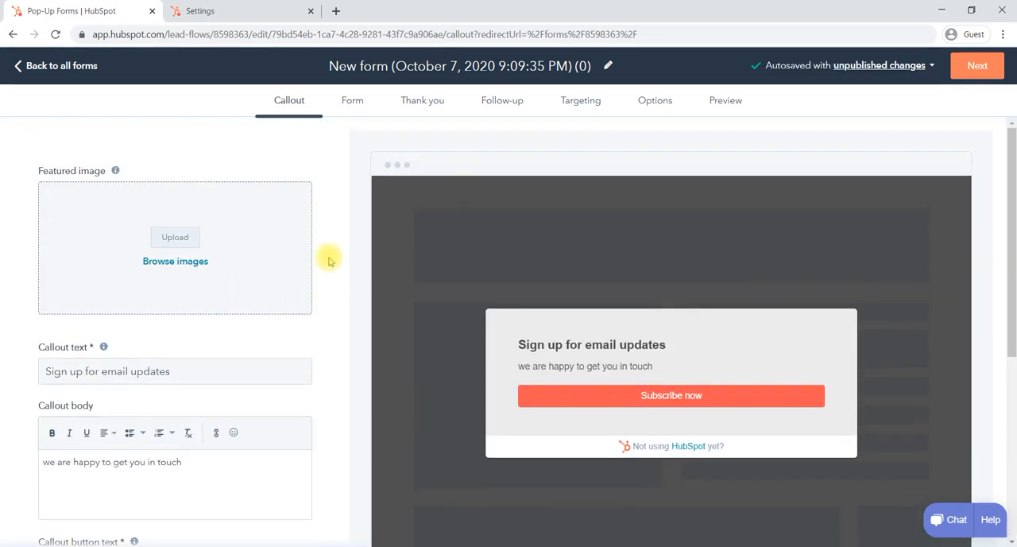
# Step: Add a First Name field to the pop-up's form stage
pyautogui.click(353, 103)
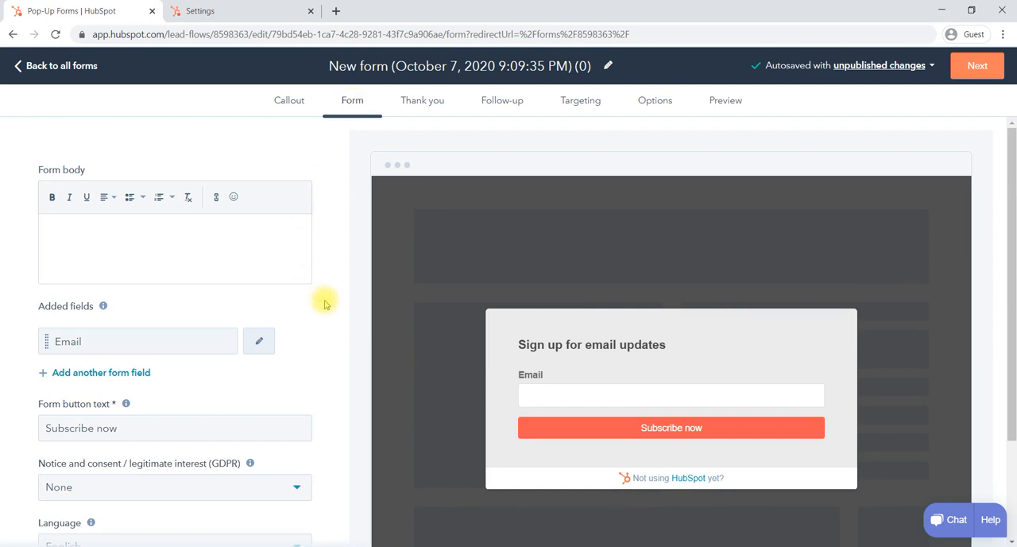
pyautogui.scroll(-1, 324, 302)
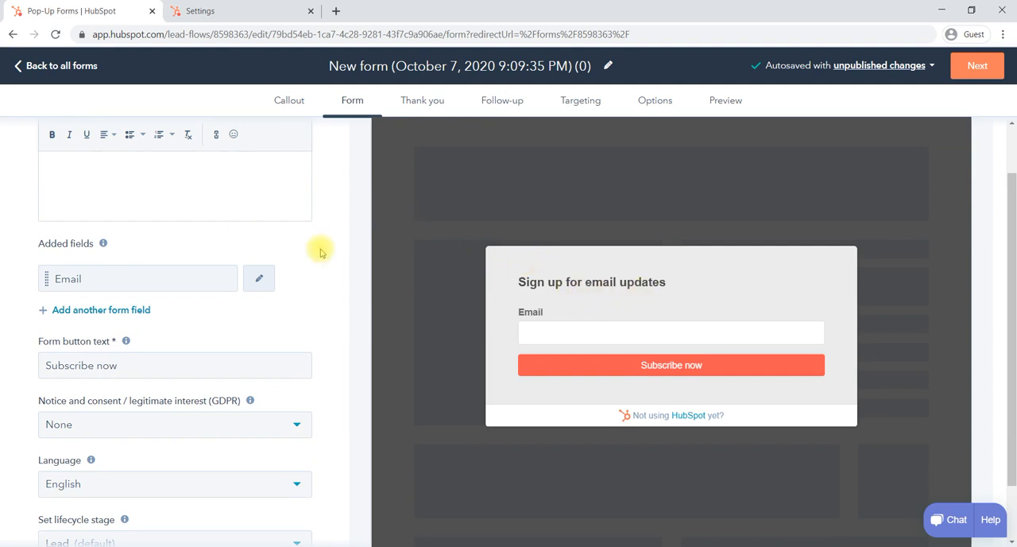
pyautogui.scroll(1, 321, 251)
pyautogui.click(285, 100)
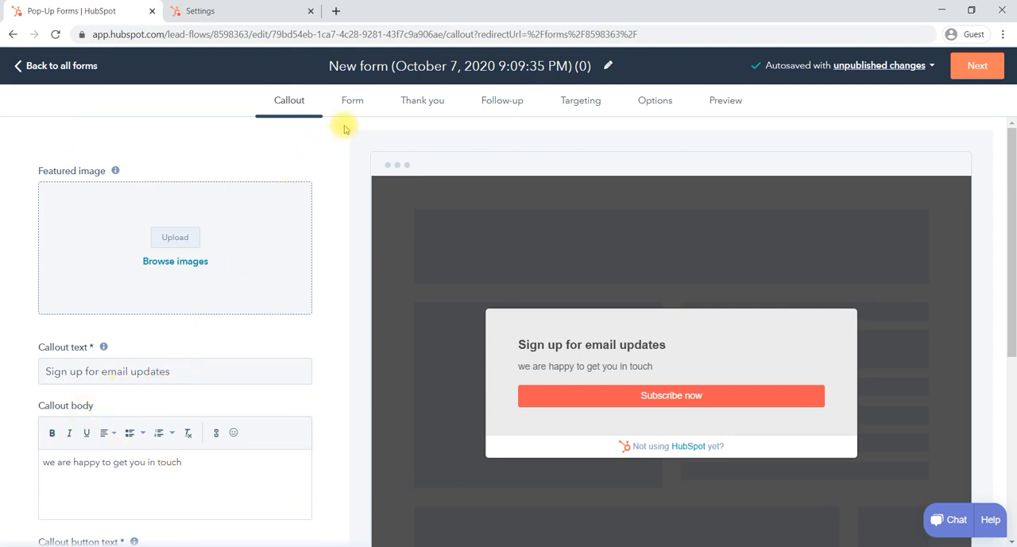
pyautogui.click(356, 103)
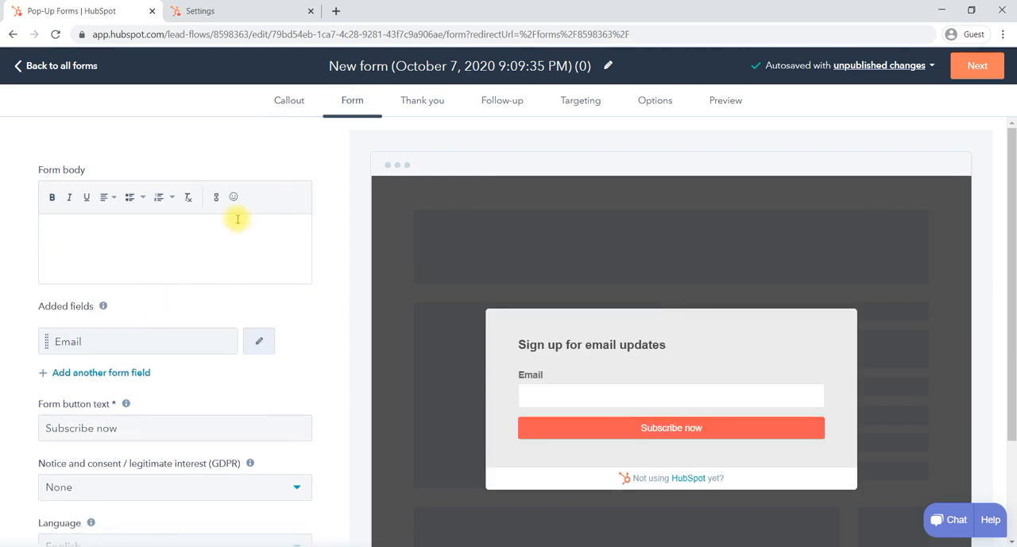
pyautogui.click(216, 245)
pyautogui.scroll(-1, 262, 277)
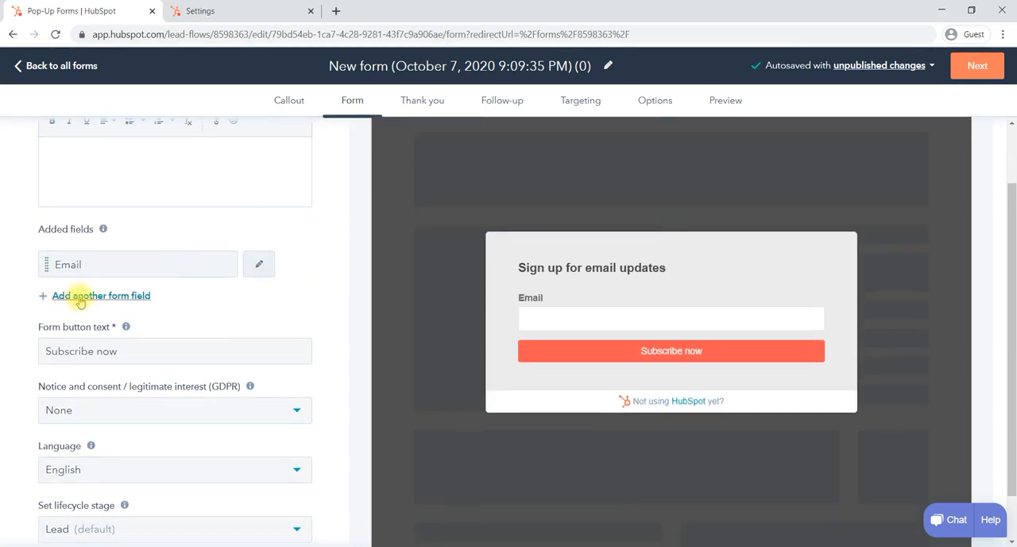
pyautogui.click(87, 296)
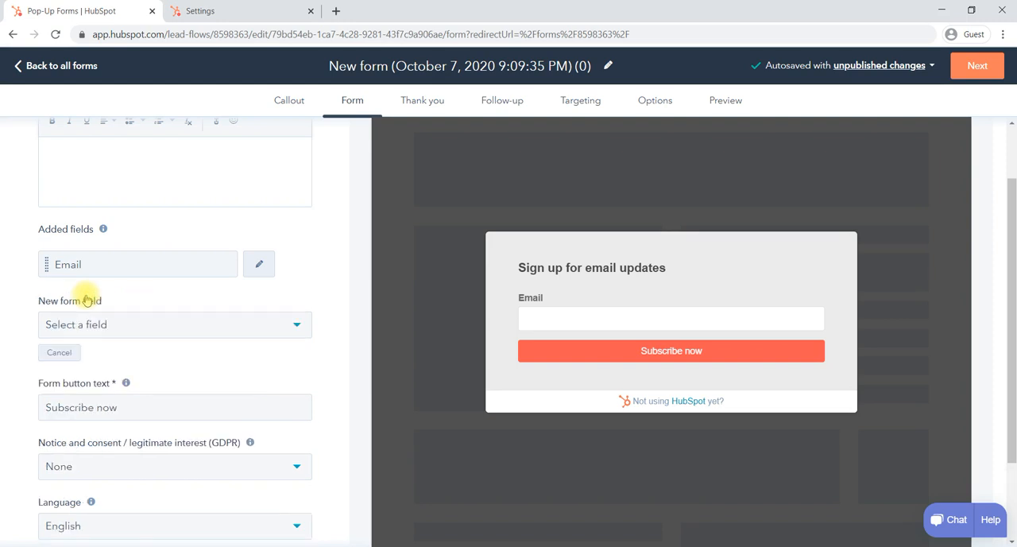
pyautogui.click(208, 320)
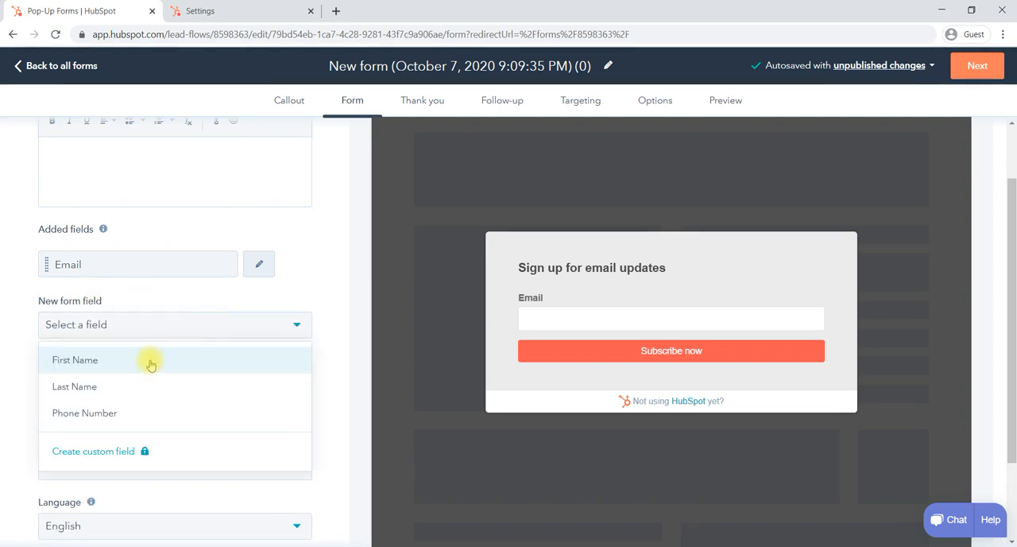
pyautogui.click(133, 363)
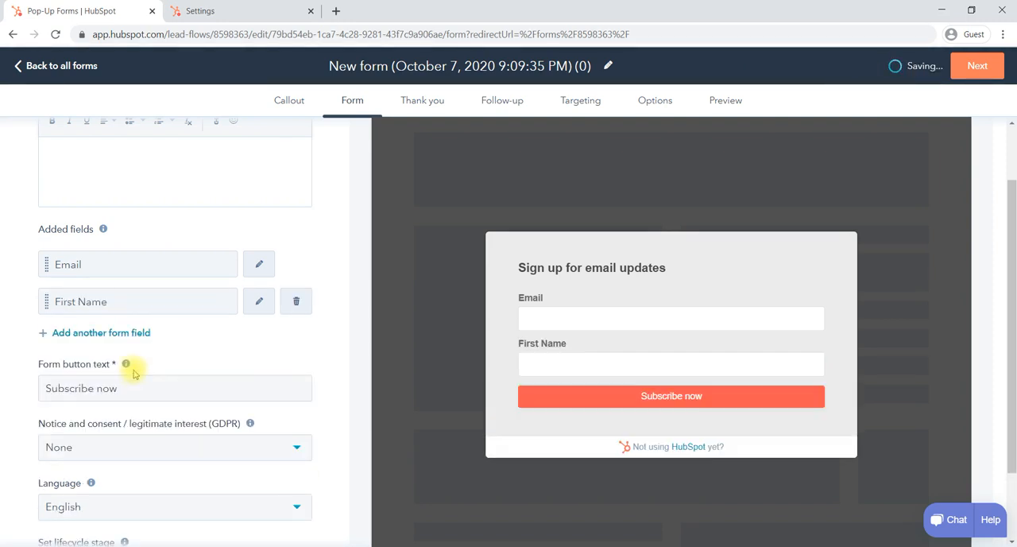
# Step: Add Phone Number and Last Name fields to the pop-up's form
pyautogui.click(95, 332)
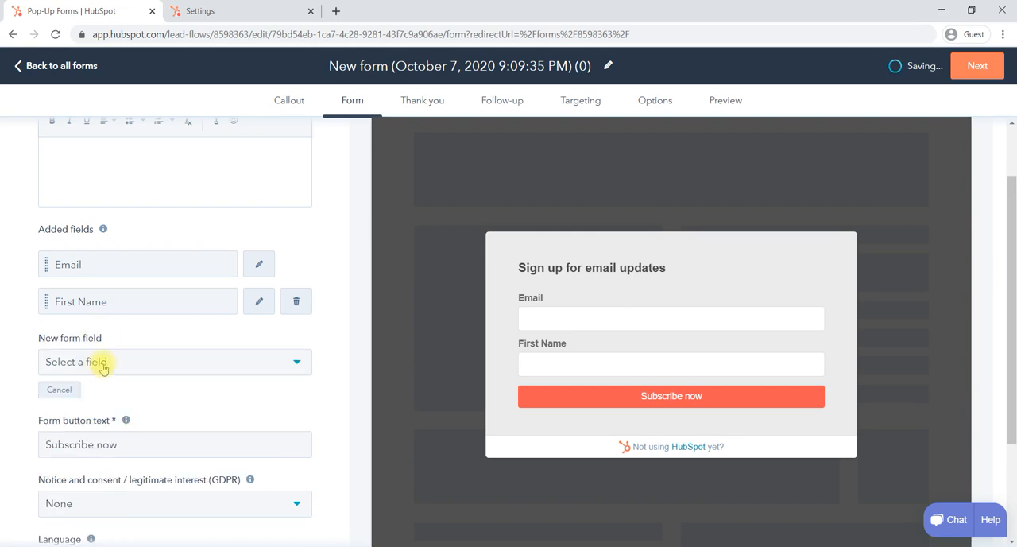
pyautogui.click(102, 364)
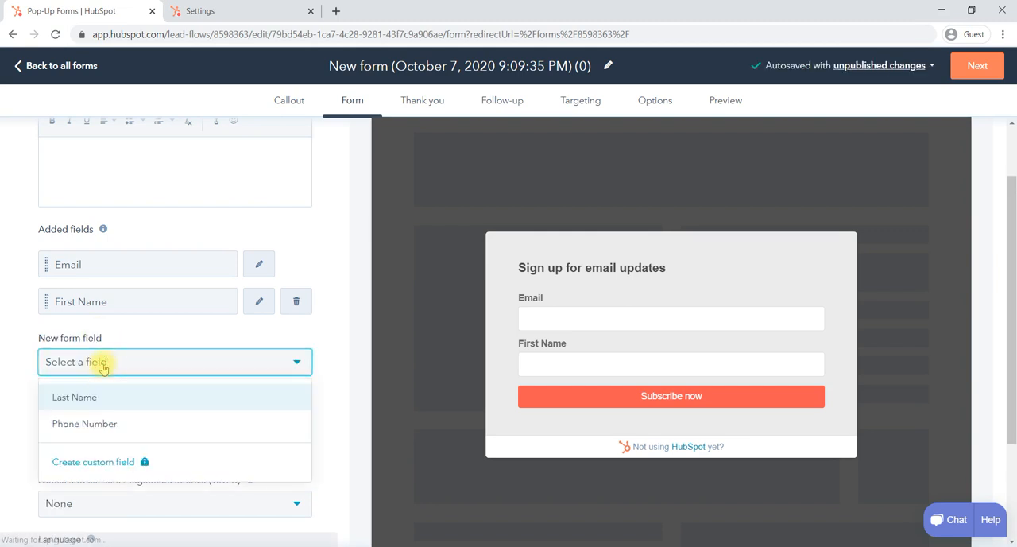
pyautogui.click(107, 424)
pyautogui.scroll(-1, 169, 378)
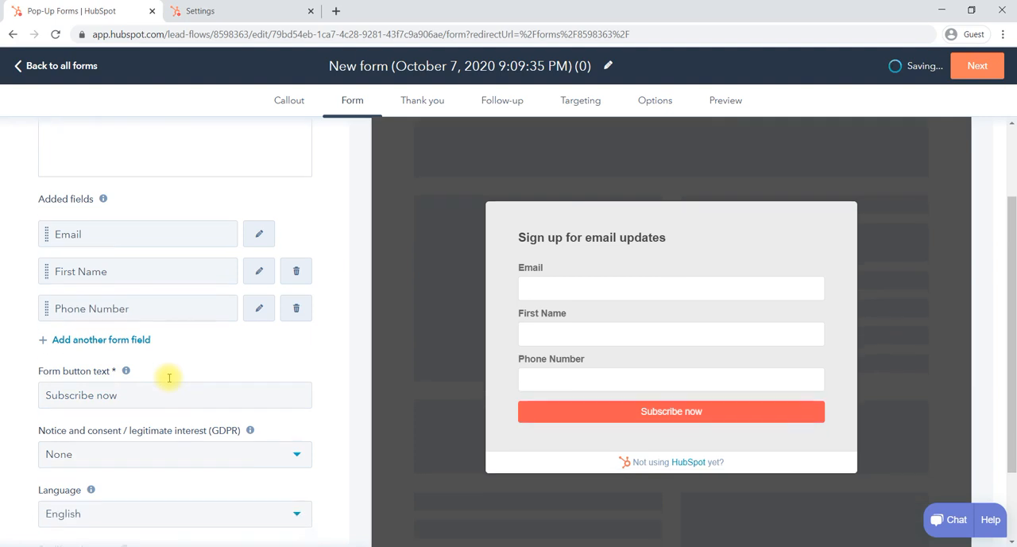
pyautogui.click(99, 303)
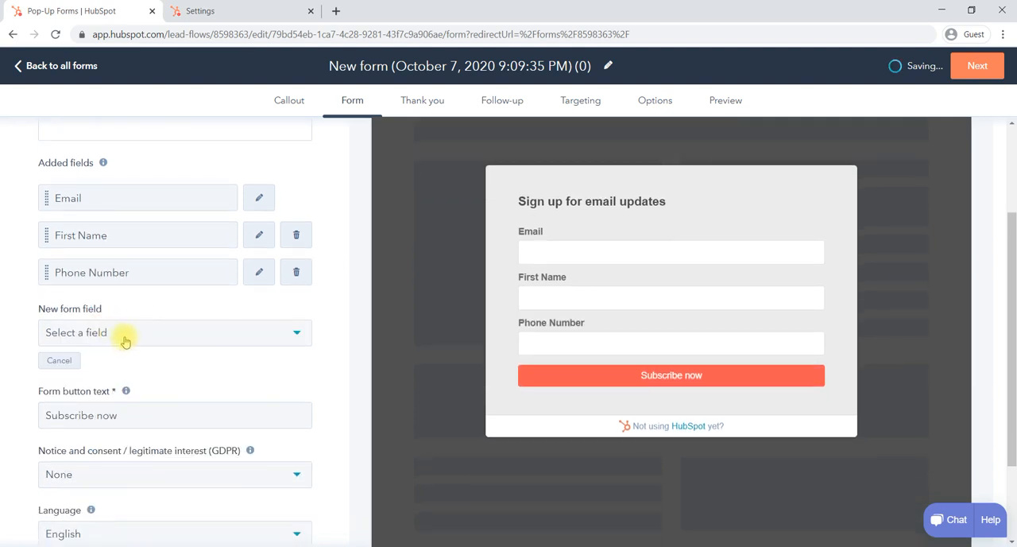
pyautogui.click(123, 338)
pyautogui.click(111, 372)
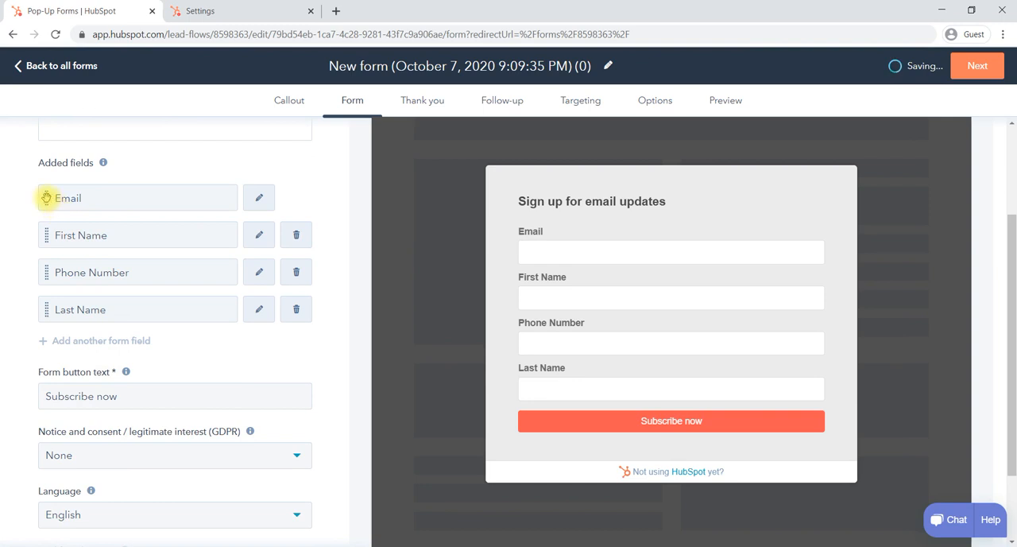
# Step: Reorder the added form fields to First Name, Last Name, Phone Number, Email
pyautogui.moveTo(46, 198); pyautogui.dragTo(43, 332)
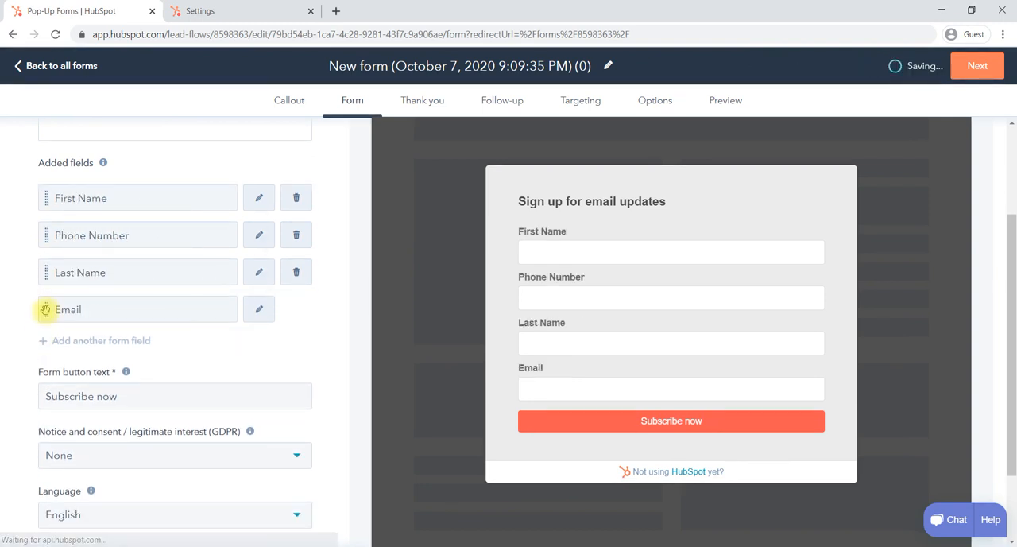
pyautogui.moveTo(45, 275); pyautogui.dragTo(41, 220)
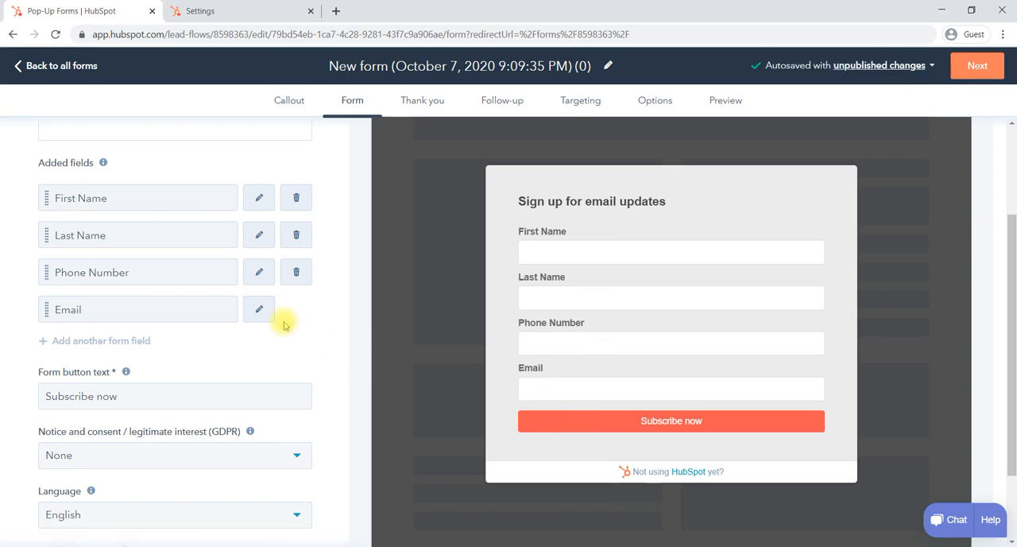
pyautogui.scroll(-1, 285, 325)
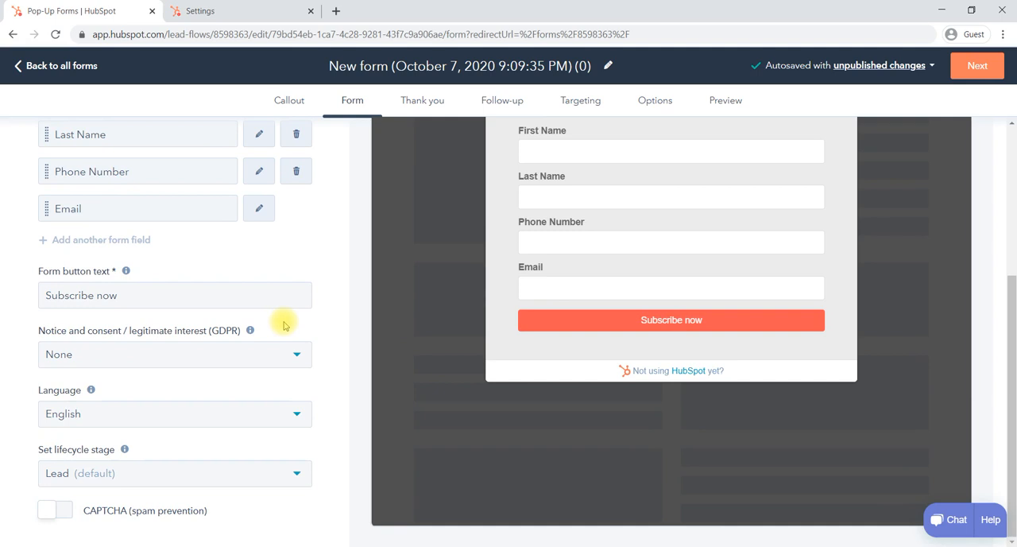
pyautogui.scroll(2, 284, 322)
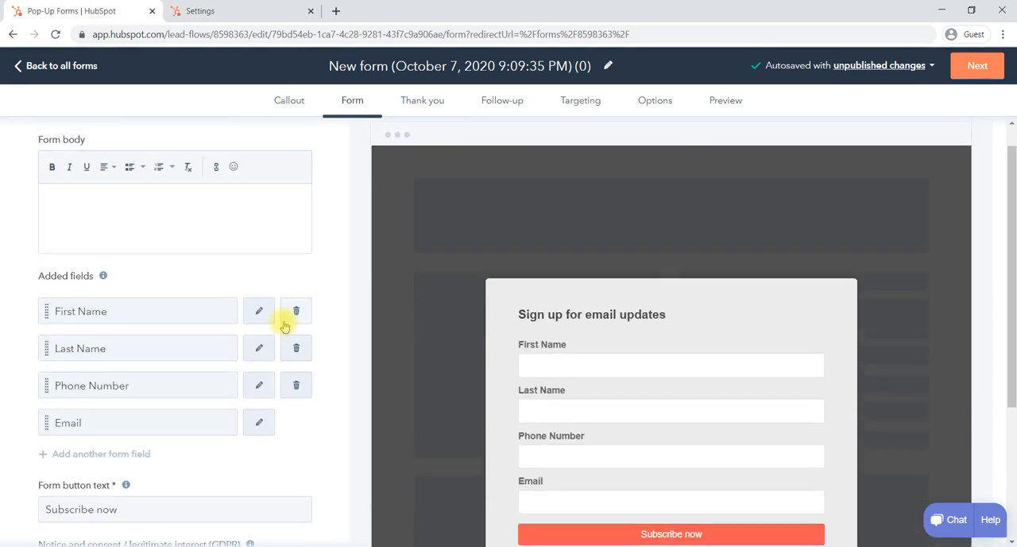
# Step: Review the thank-you message and follow-up email stages, and open the pop-up's targeting settings
pyautogui.click(432, 105)
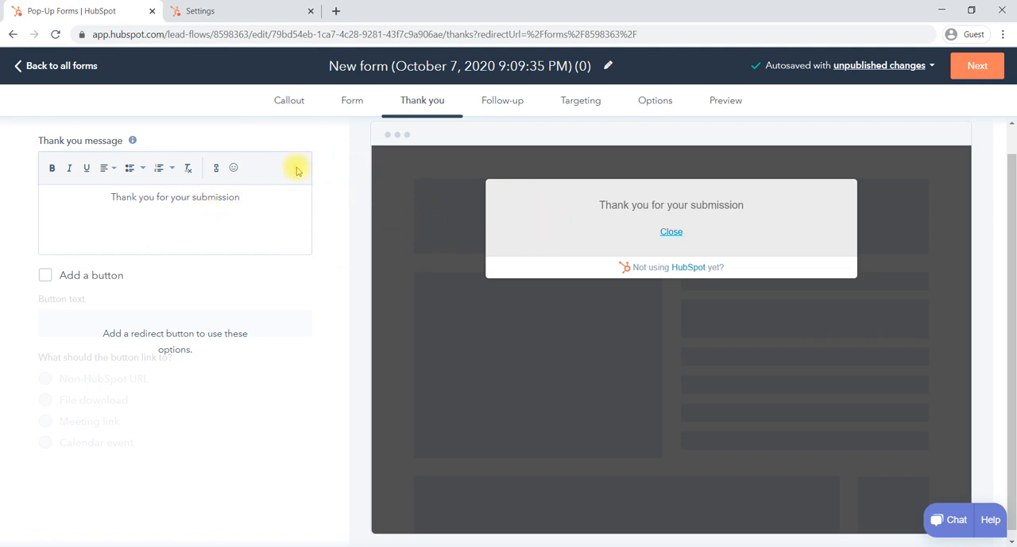
pyautogui.click(496, 105)
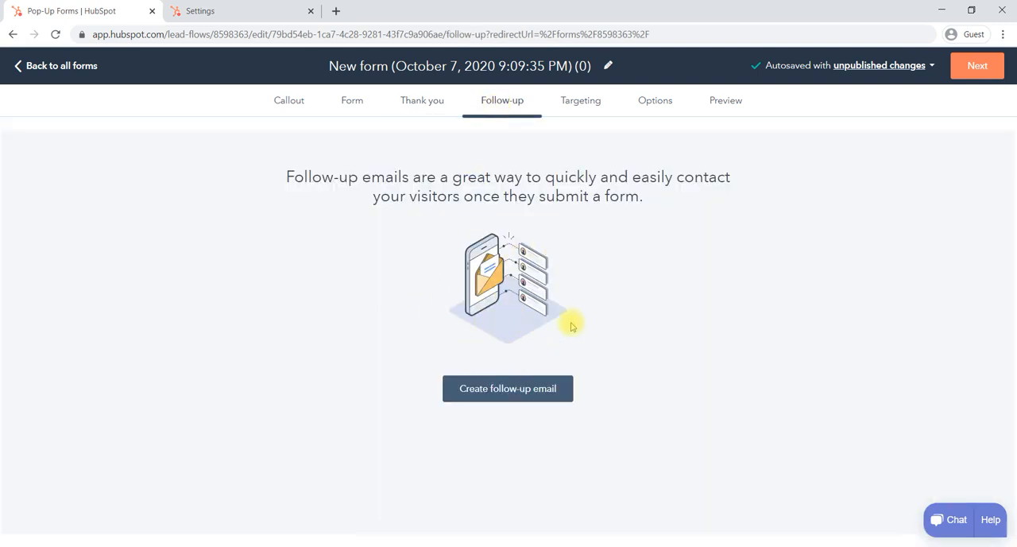
pyautogui.click(584, 101)
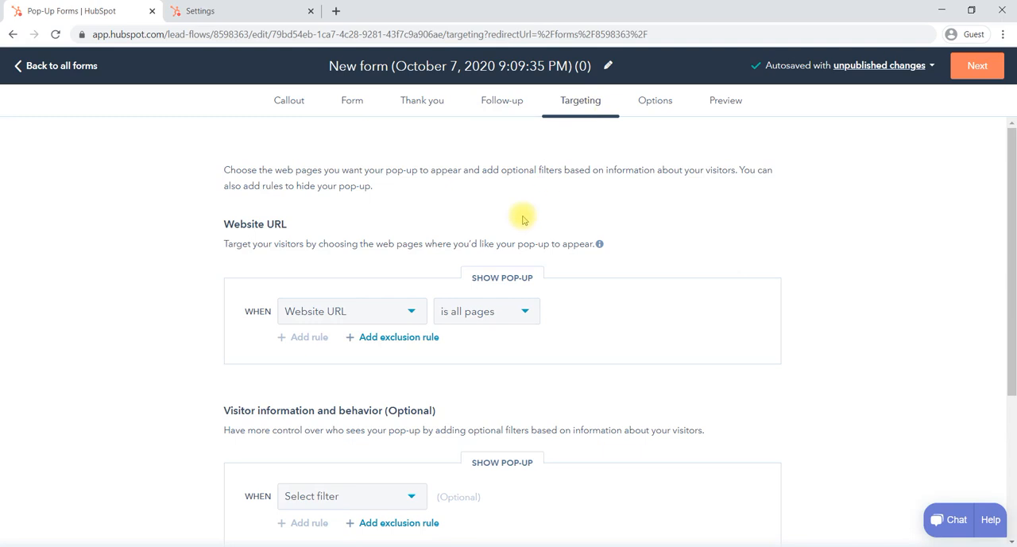
# Step: Keep Website URL as the condition type in the pop-up's page targeting rule
pyautogui.scroll(-1, 344, 317)
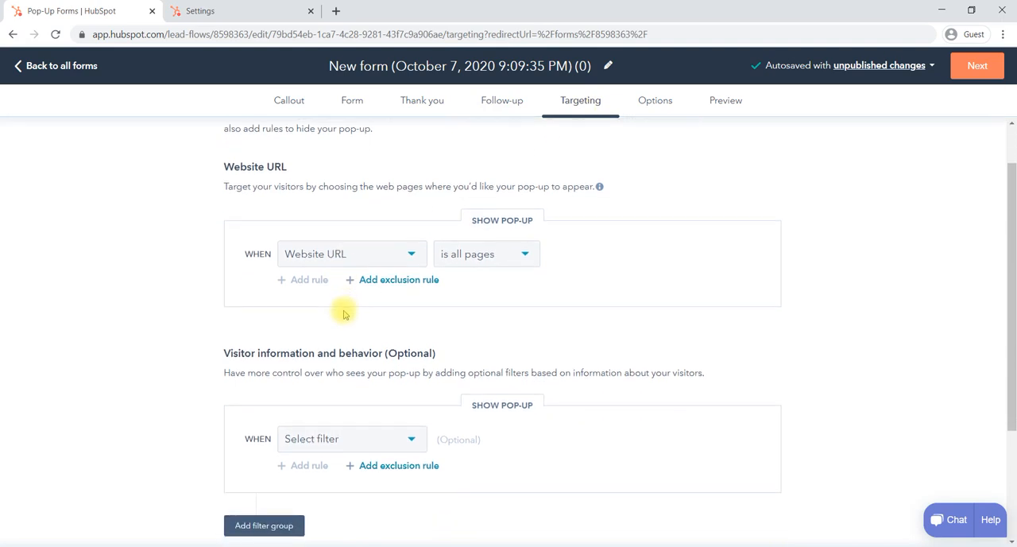
pyautogui.click(411, 256)
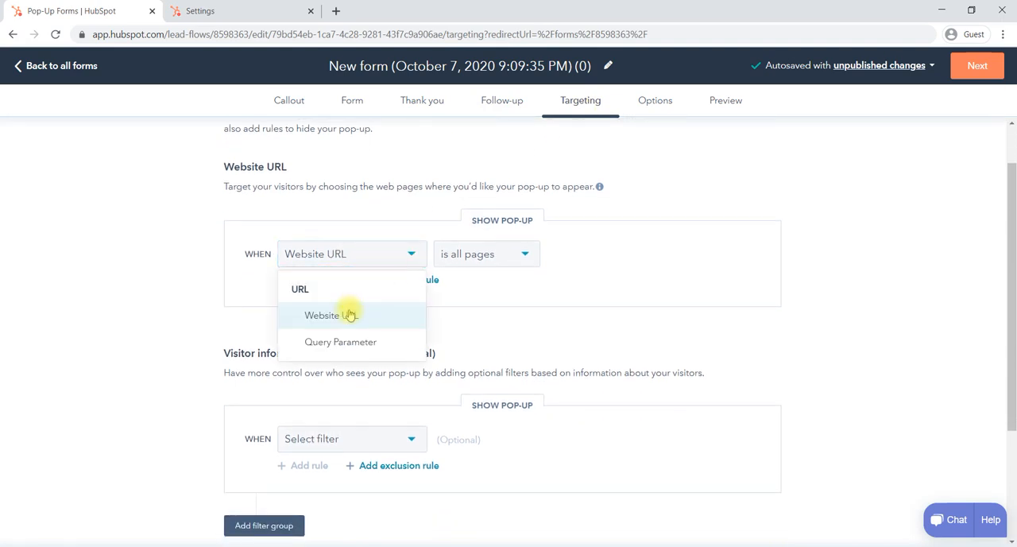
pyautogui.click(375, 318)
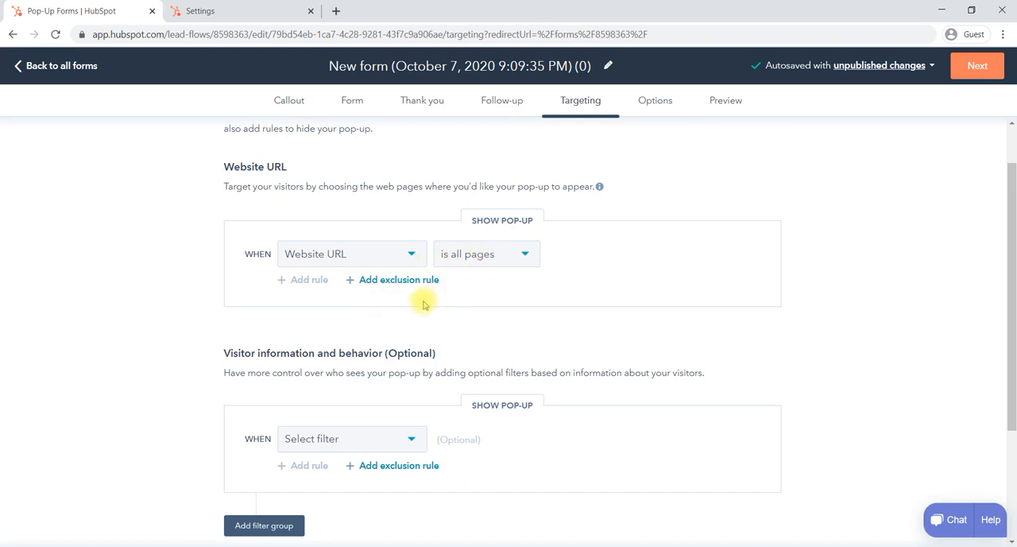
# Step: Enable the 50% page scroll trigger and the elapsed time trigger, setting the delay to 15 seconds
pyautogui.scroll(-3, 424, 305)
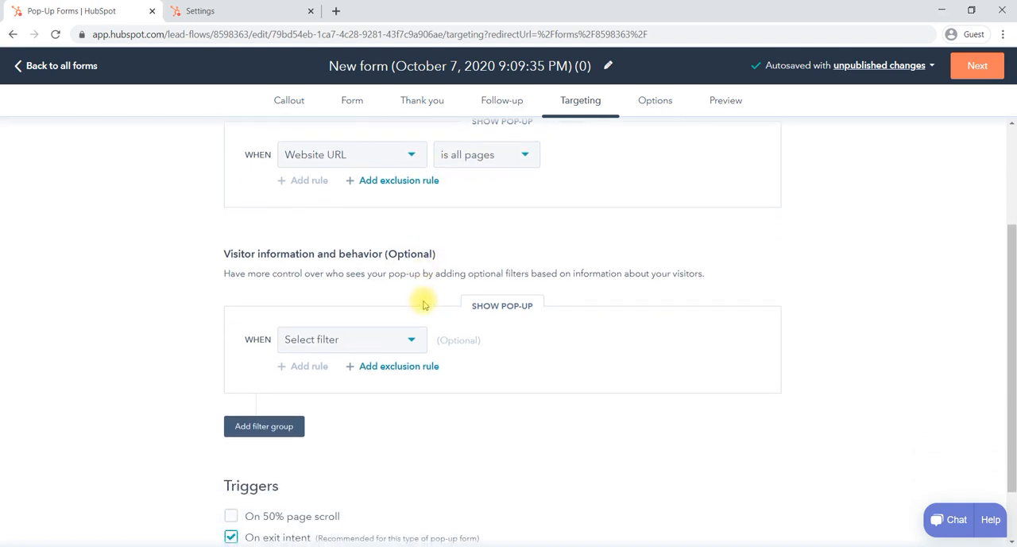
pyautogui.scroll(-2, 482, 382)
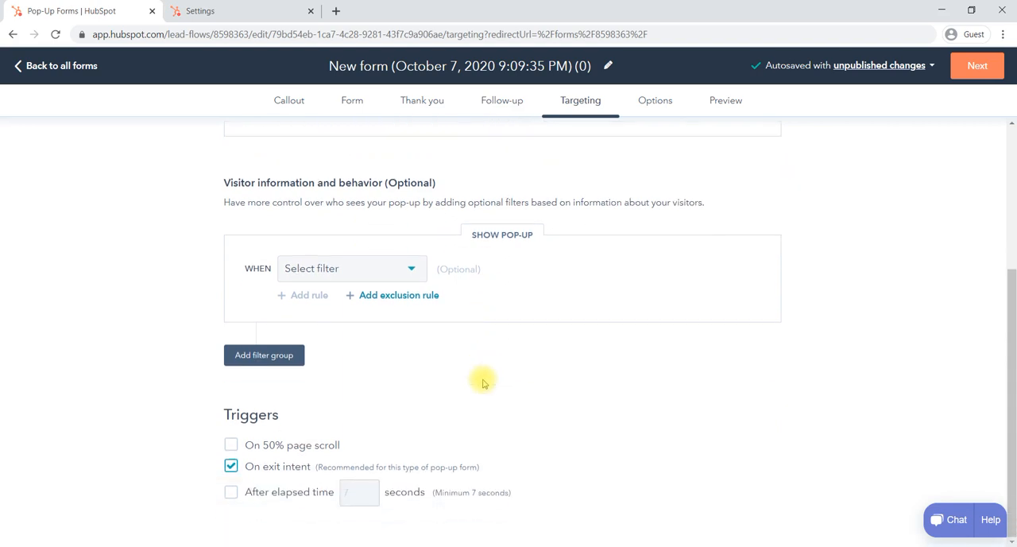
pyautogui.click(232, 447)
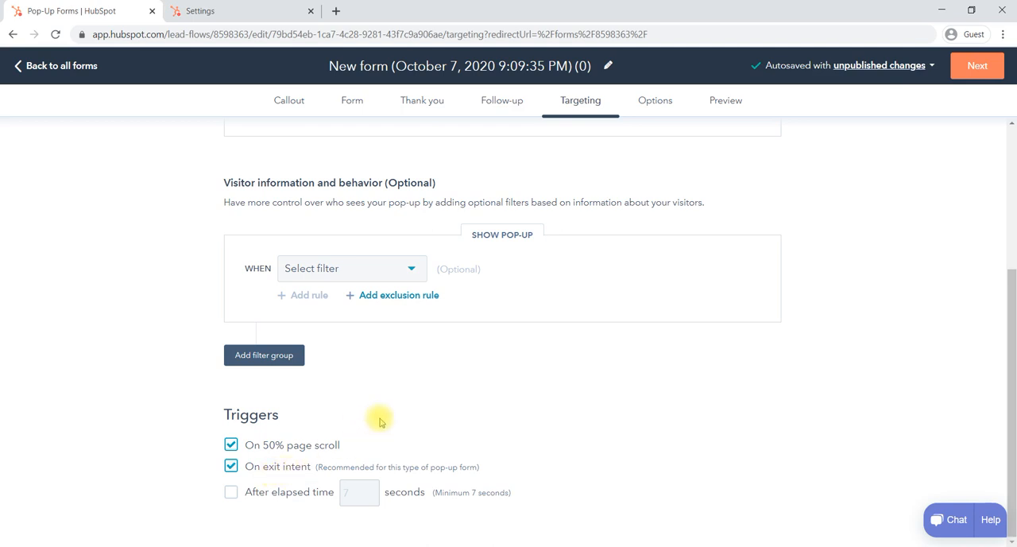
pyautogui.click(230, 492)
pyautogui.doubleClick(347, 492)
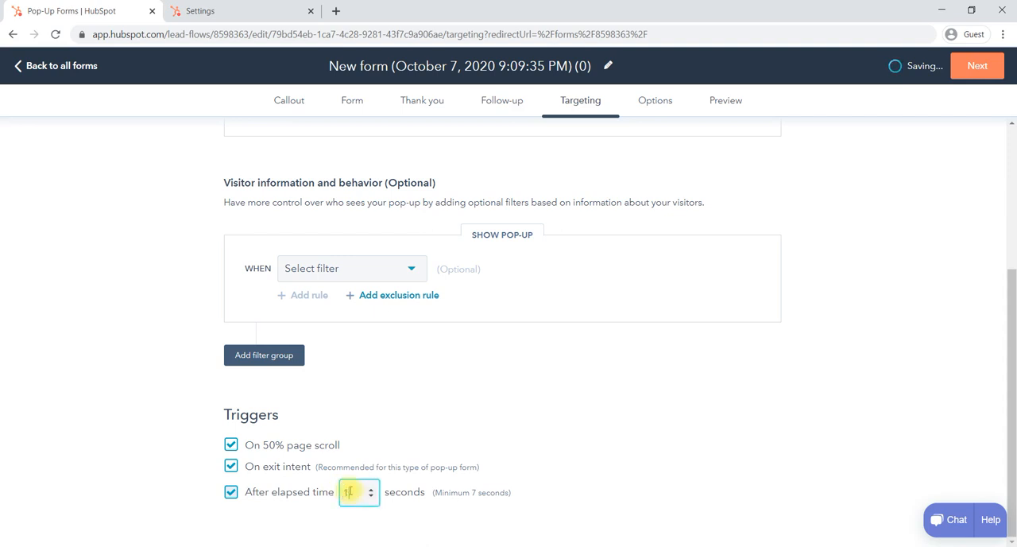
pyautogui.write('15')
pyautogui.click(530, 425)
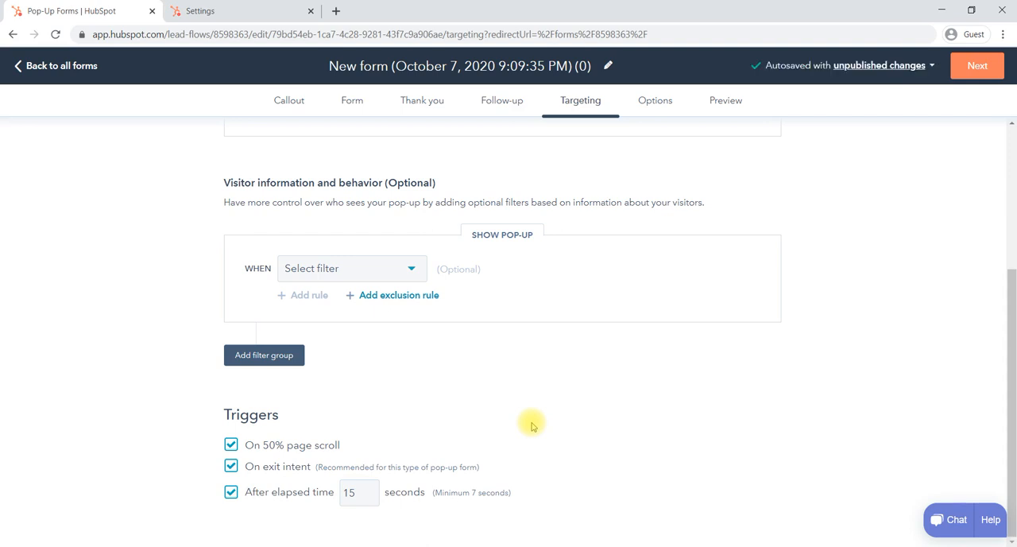
# Step: Open the pop-up's options and check the setting for showing a dismissed form again
pyautogui.scroll(3, 531, 425)
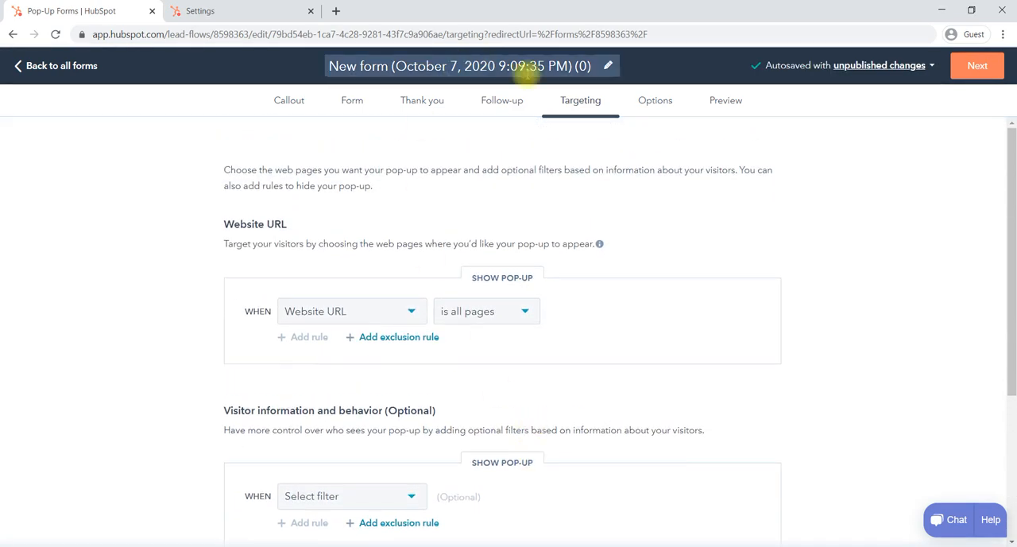
pyautogui.click(656, 106)
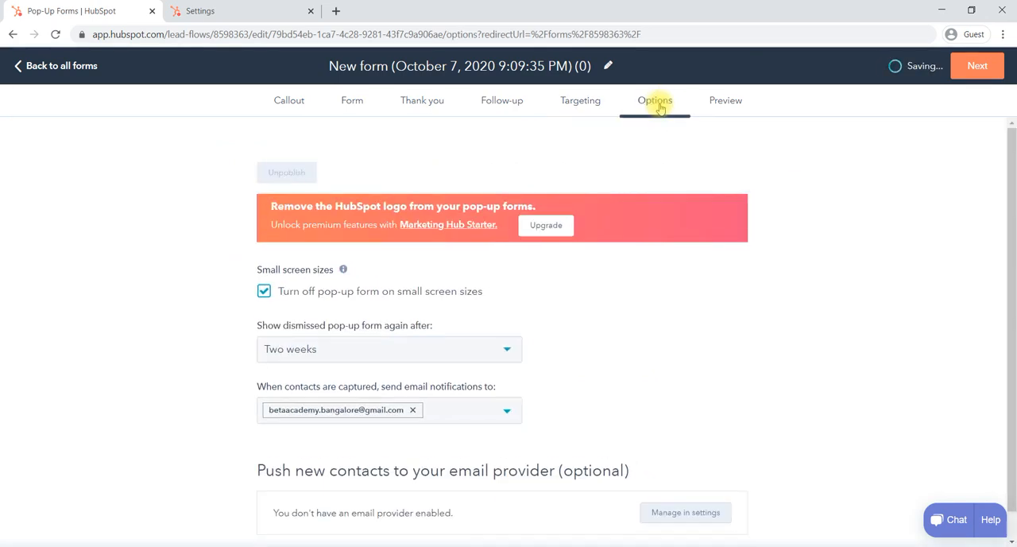
pyautogui.scroll(-1, 533, 297)
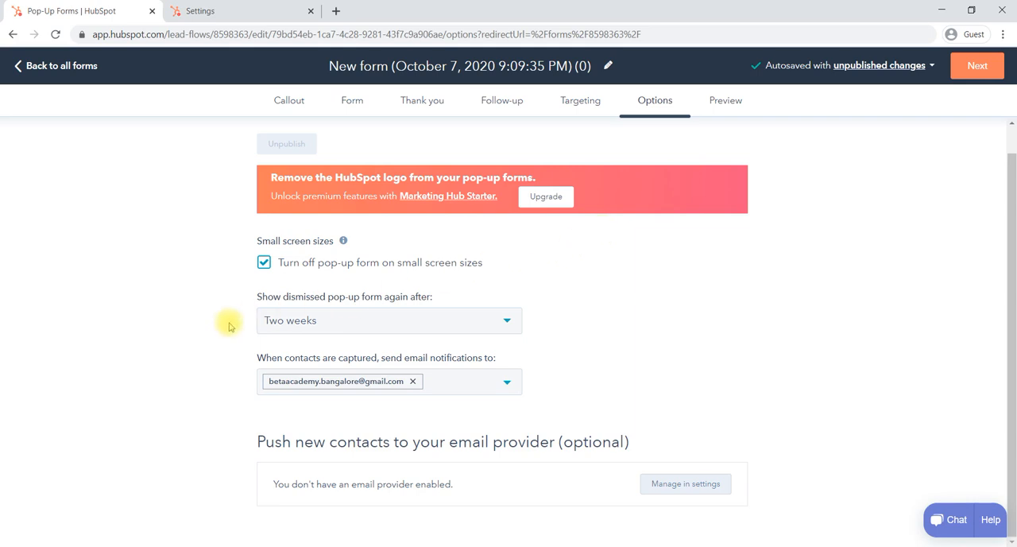
pyautogui.click(434, 318)
pyautogui.click(436, 319)
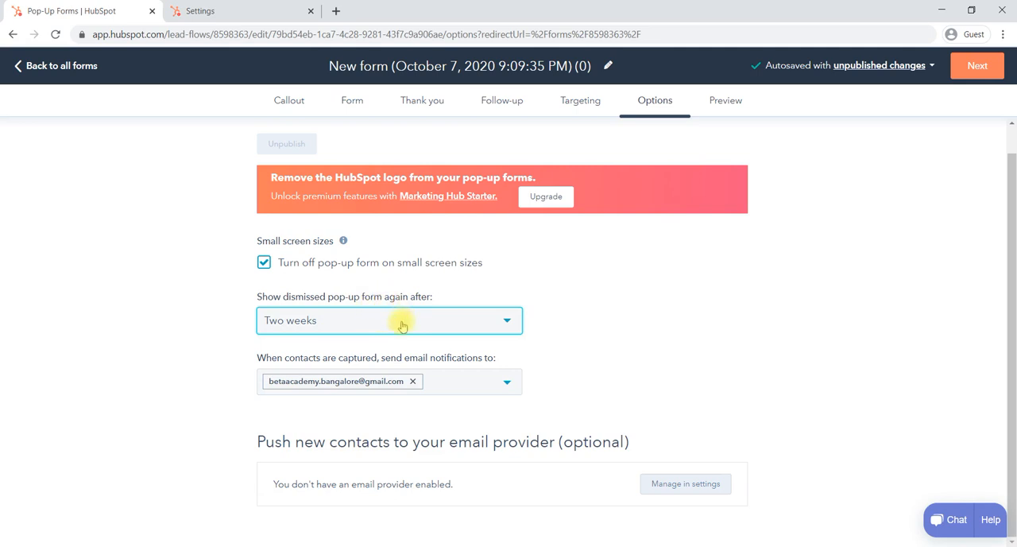
pyautogui.click(371, 316)
pyautogui.click(371, 318)
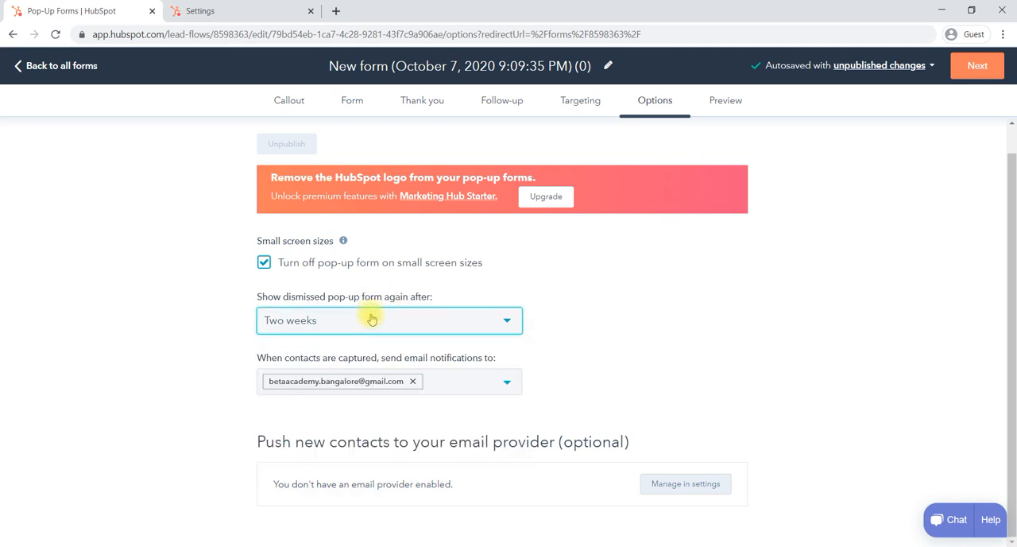
pyautogui.click(371, 318)
pyautogui.click(371, 318)
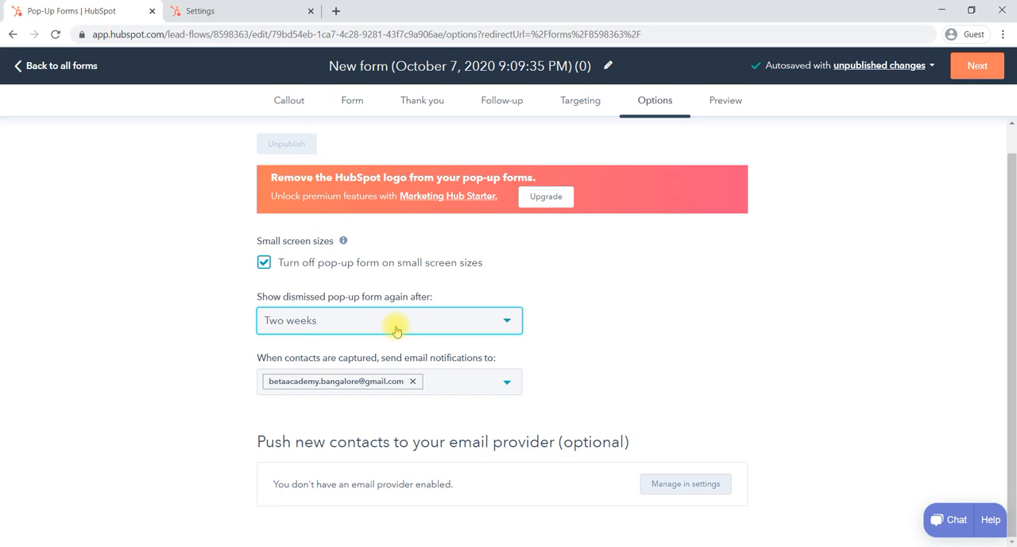
# Step: Preview the pop-up, proceed to its form, and fill in First Name, Last Name, Phone Number and Email with sample text
pyautogui.click(730, 102)
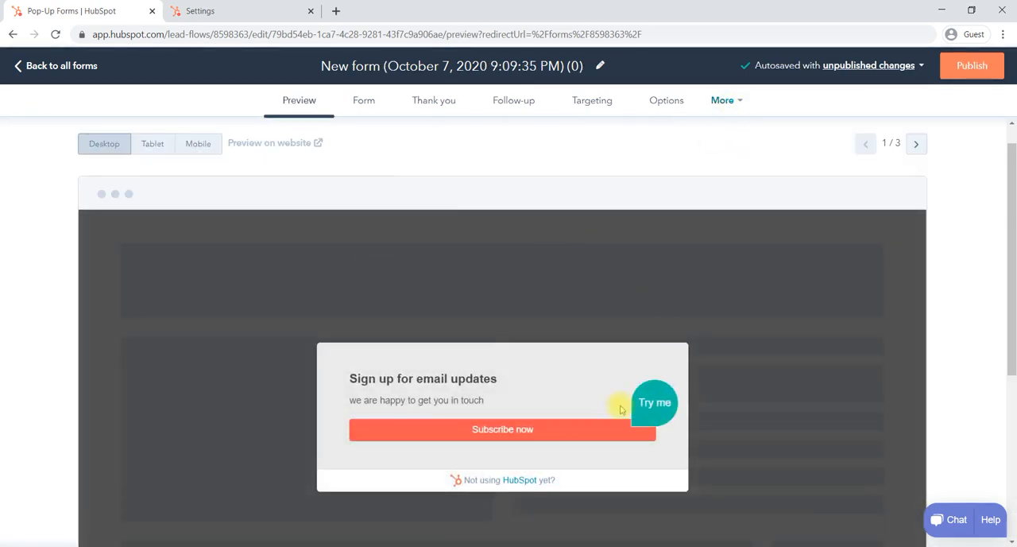
pyautogui.scroll(-2, 545, 360)
pyautogui.click(478, 326)
pyautogui.click(438, 321)
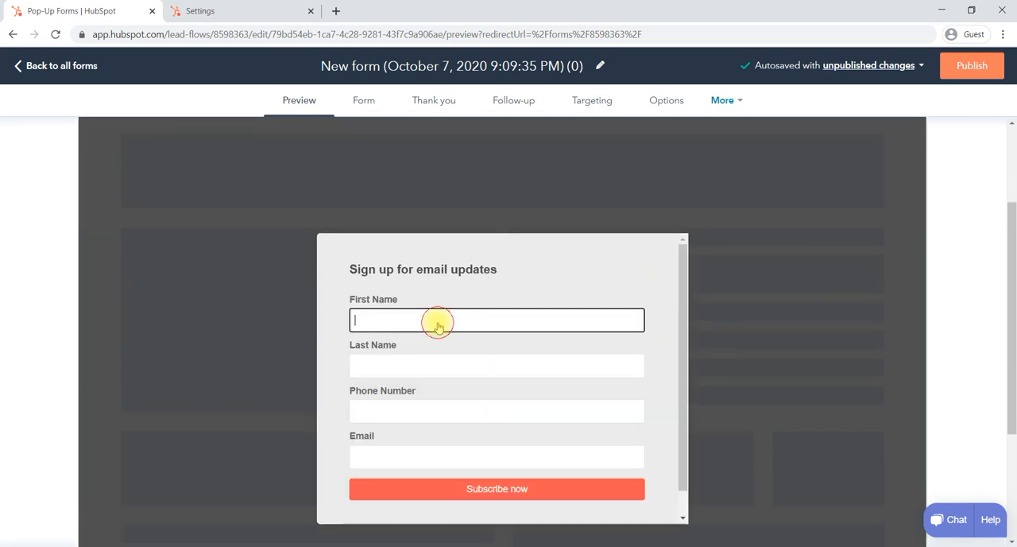
pyautogui.click(415, 368)
pyautogui.write('jkhc')
pyautogui.click(386, 412)
pyautogui.write('fdsf')
pyautogui.click(375, 464)
pyautogui.write('fdg')
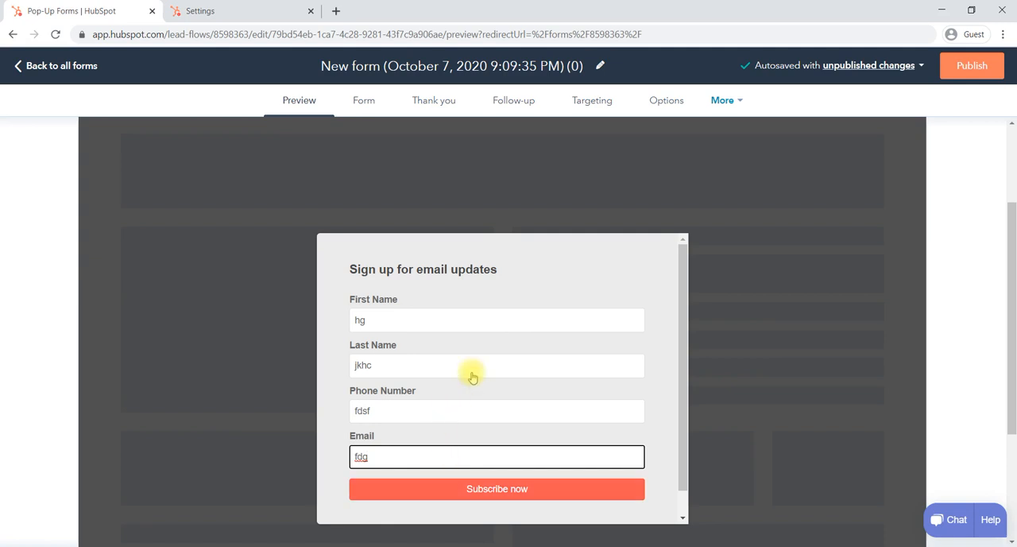
# Step: Submit the previewed form with a complete sample email address and close the thank-you message
pyautogui.scroll(-1, 560, 358)
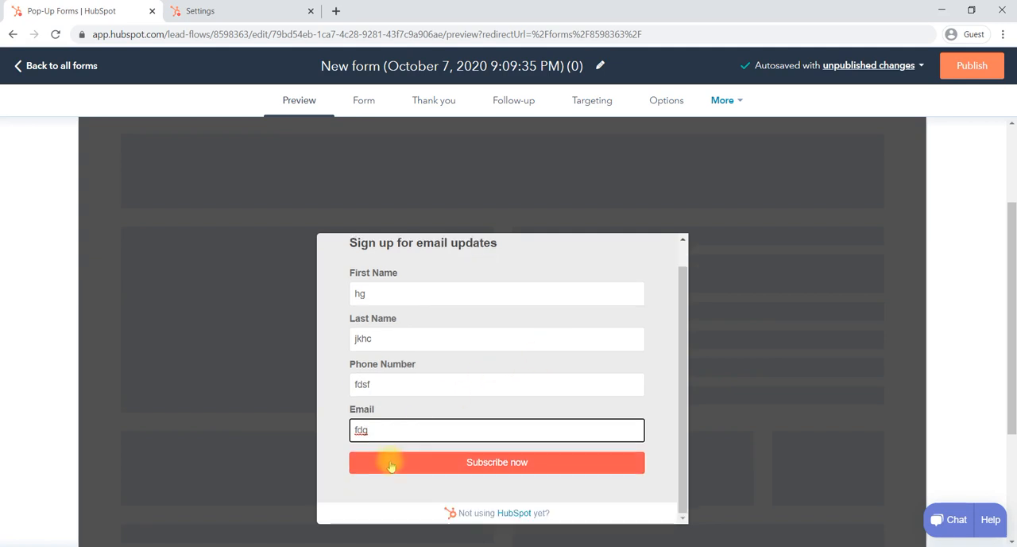
pyautogui.click(490, 465)
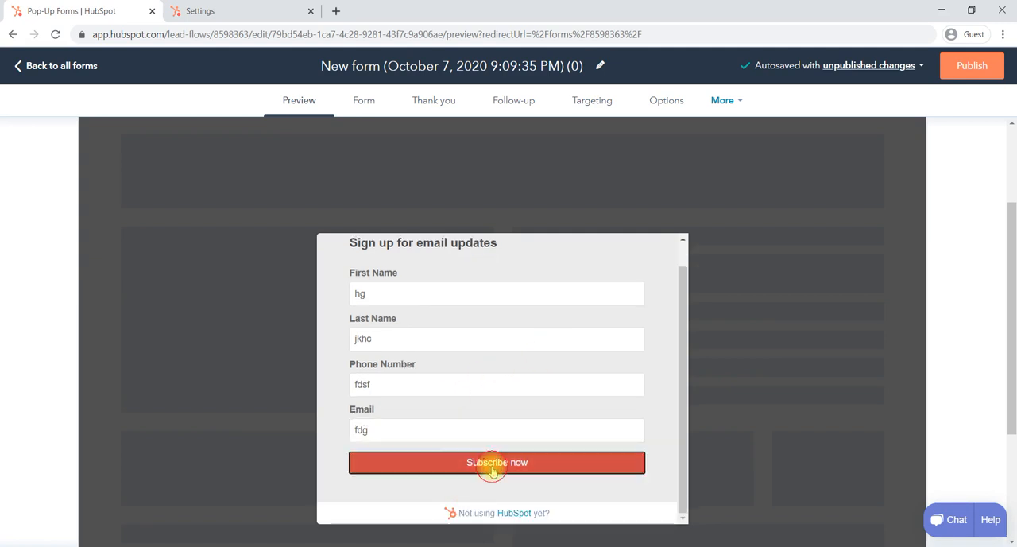
pyautogui.click(396, 434)
pyautogui.write('@gmail.com')
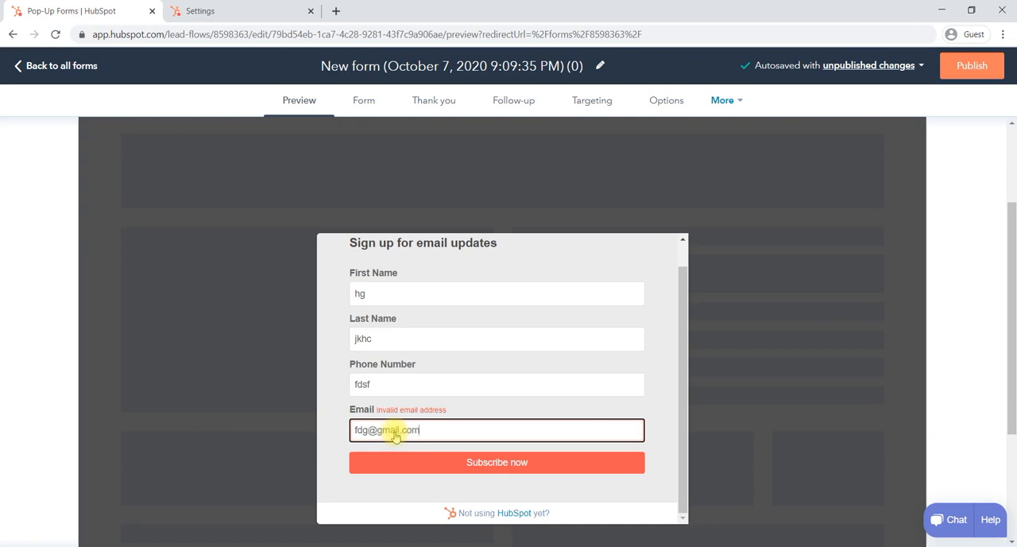
pyautogui.click(403, 462)
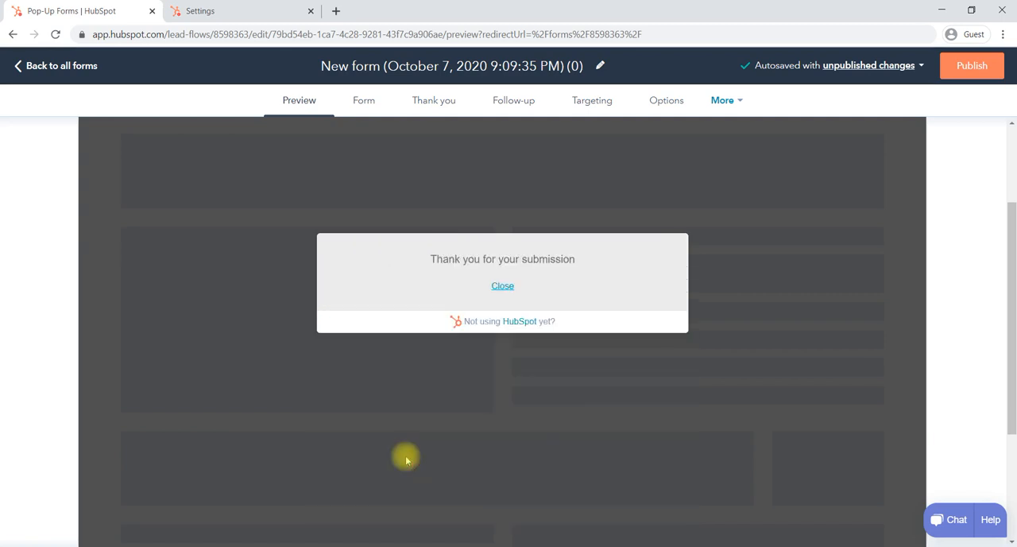
pyautogui.click(503, 285)
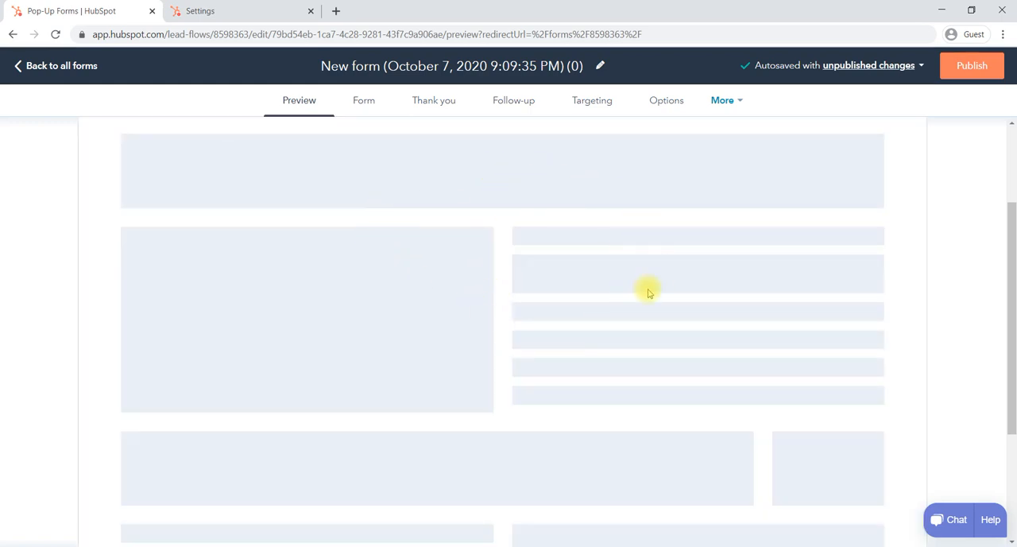
# Step: Publish the pop-up form live and open its tracking code page
pyautogui.click(960, 70)
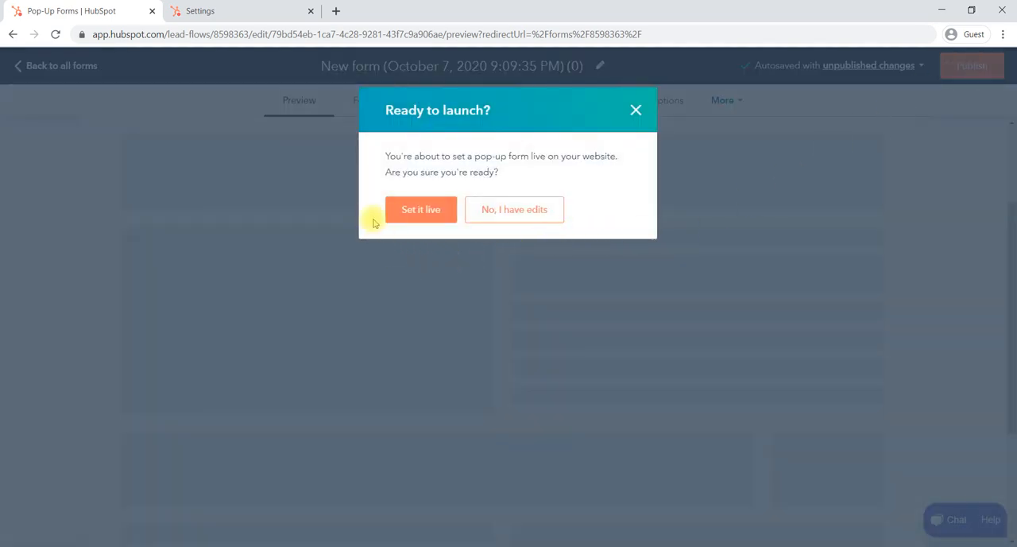
pyautogui.click(429, 213)
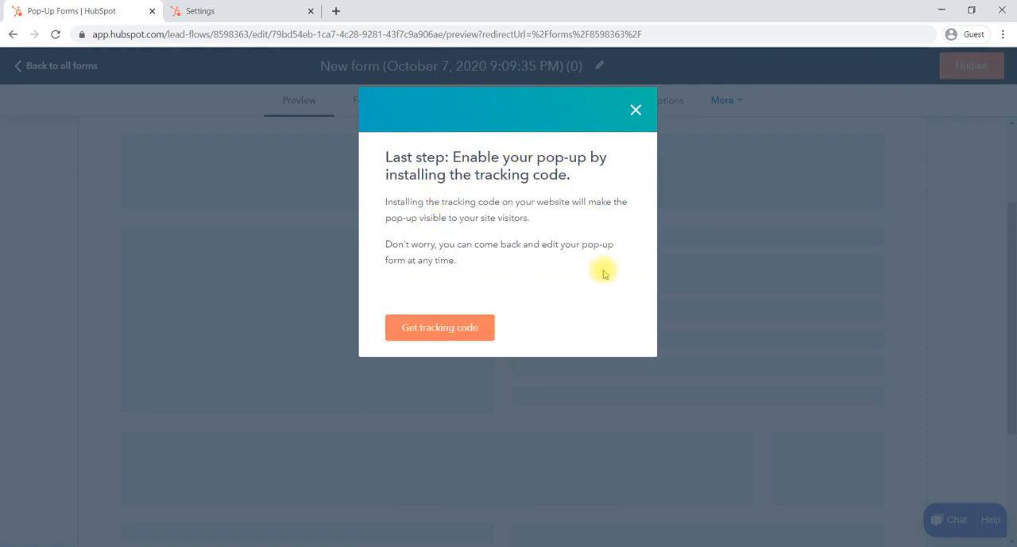
pyautogui.click(434, 334)
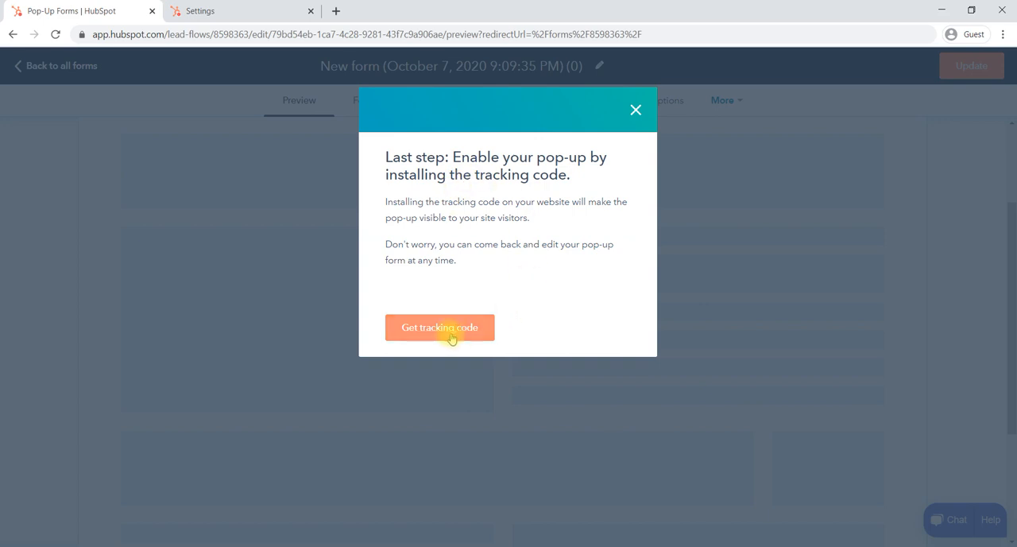
pyautogui.click(453, 334)
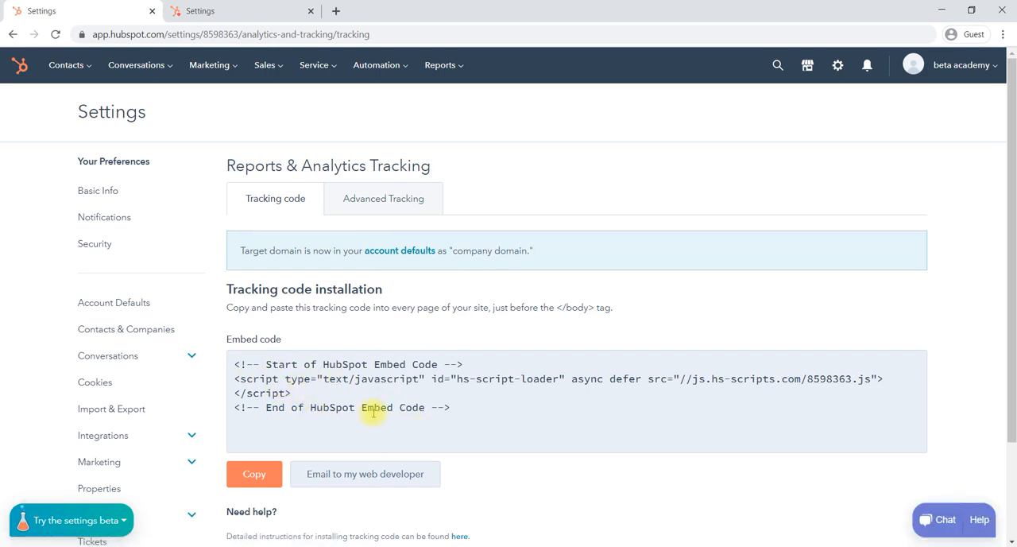
# Step: Review the embed code and installation help on the tracking code page, and check where Forms is found under Marketing
pyautogui.scroll(-1, 374, 411)
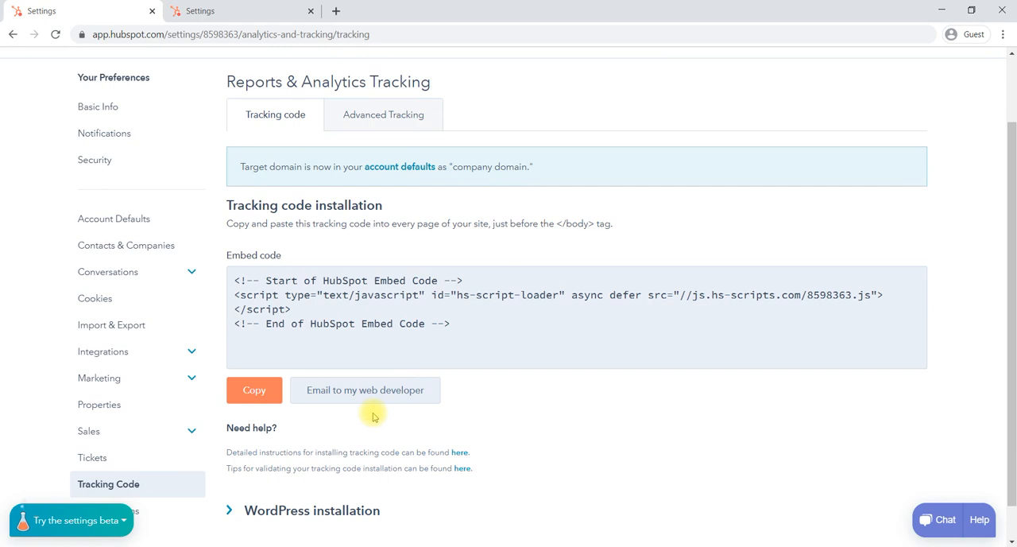
pyautogui.scroll(-1, 374, 415)
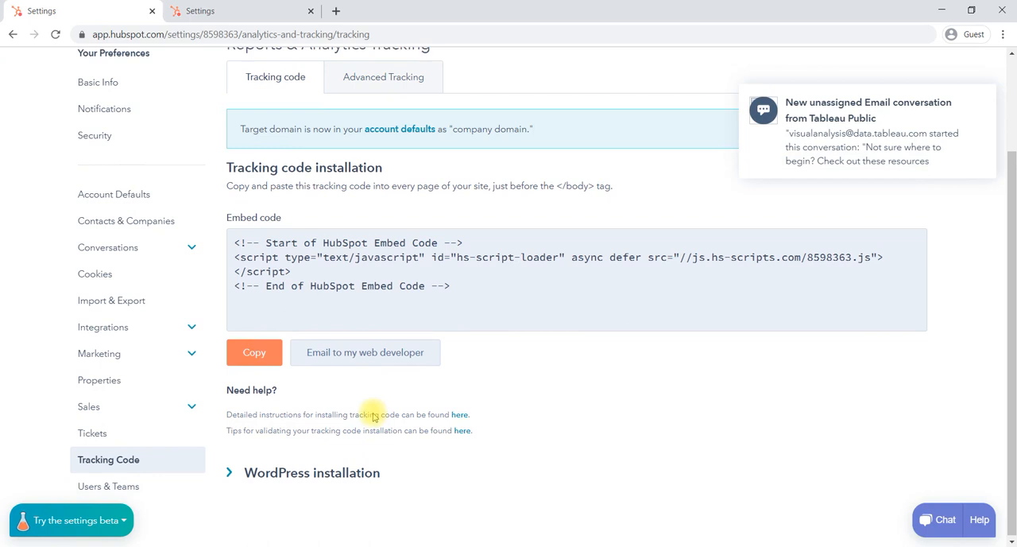
pyautogui.scroll(3, 374, 413)
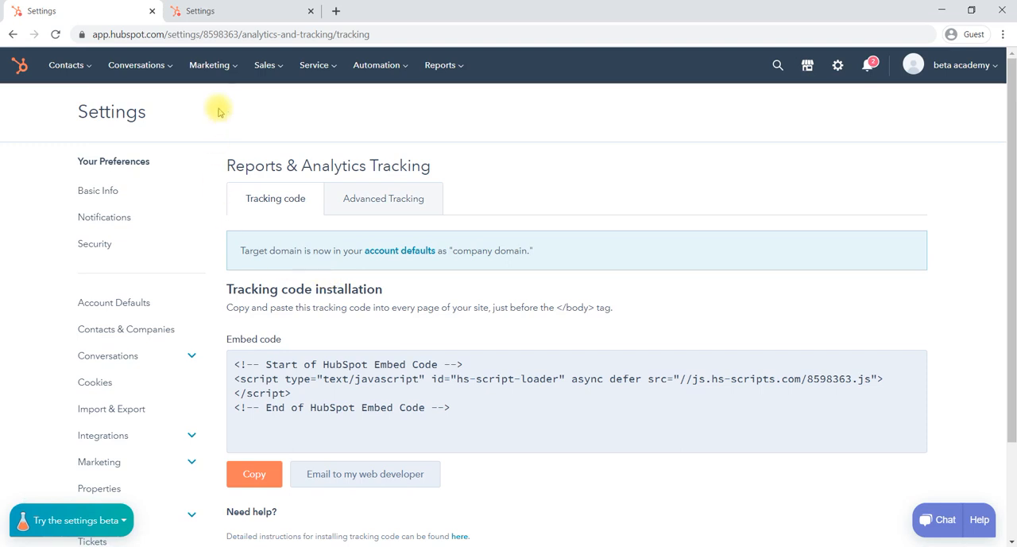
pyautogui.click(236, 66)
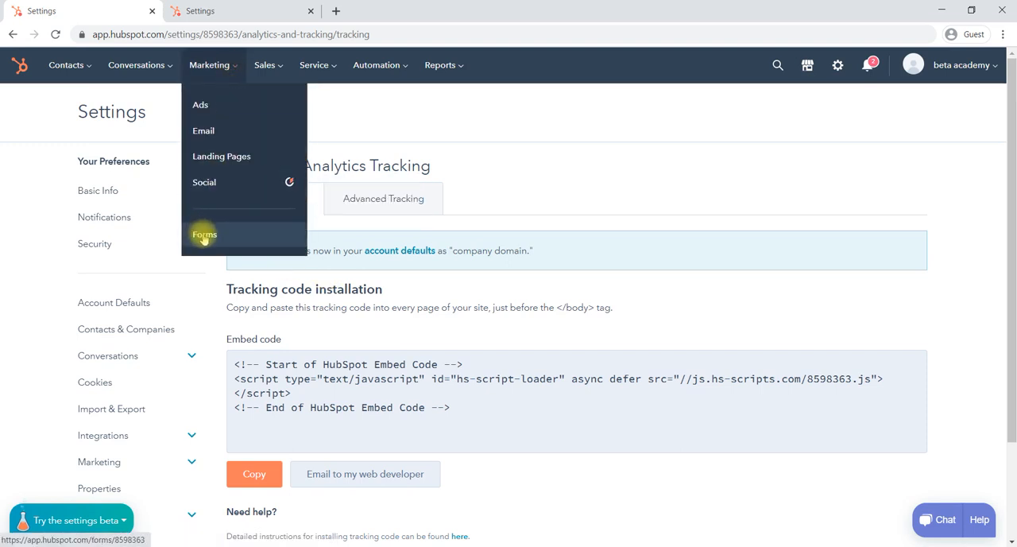
pyautogui.click(467, 162)
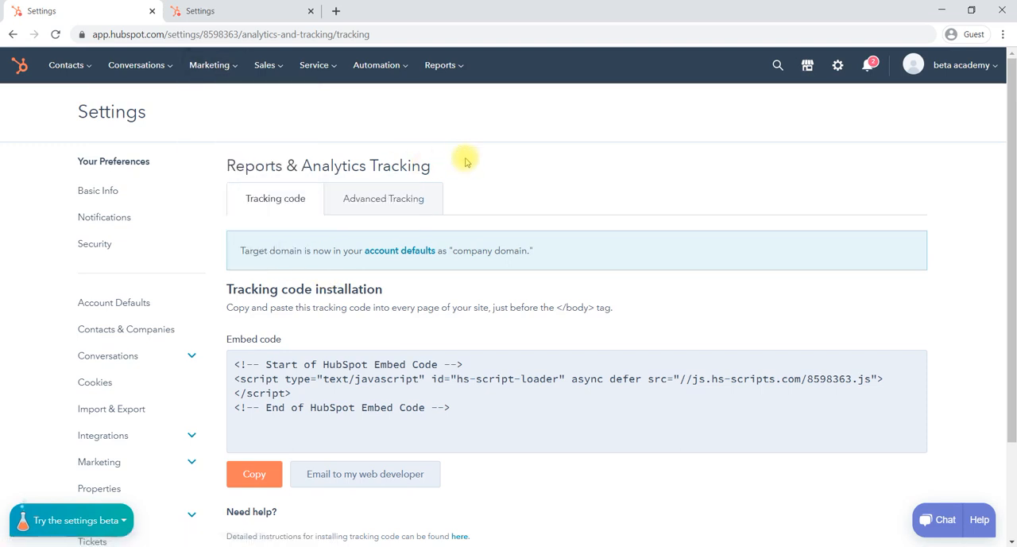